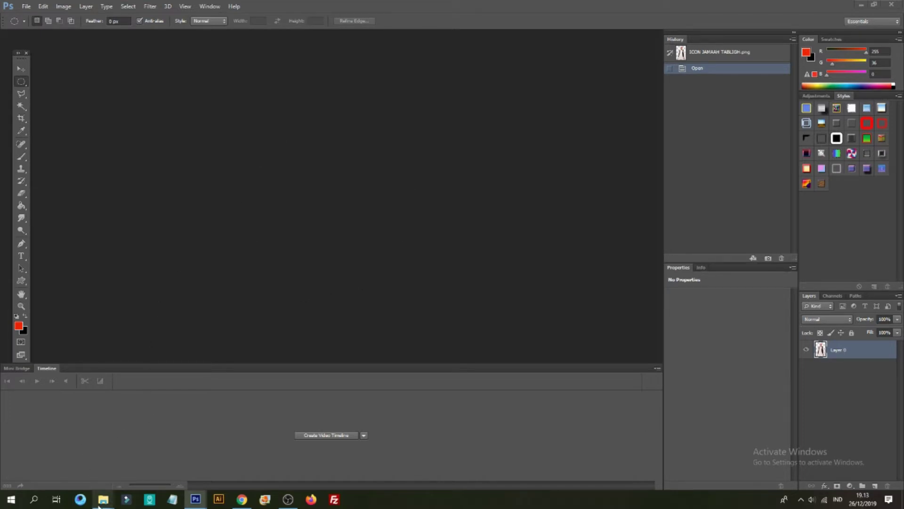
Open disc.jpg from the Desktop folder in Photoshop and float it in its own slightly enlarged window
mouse_move(99, 505)
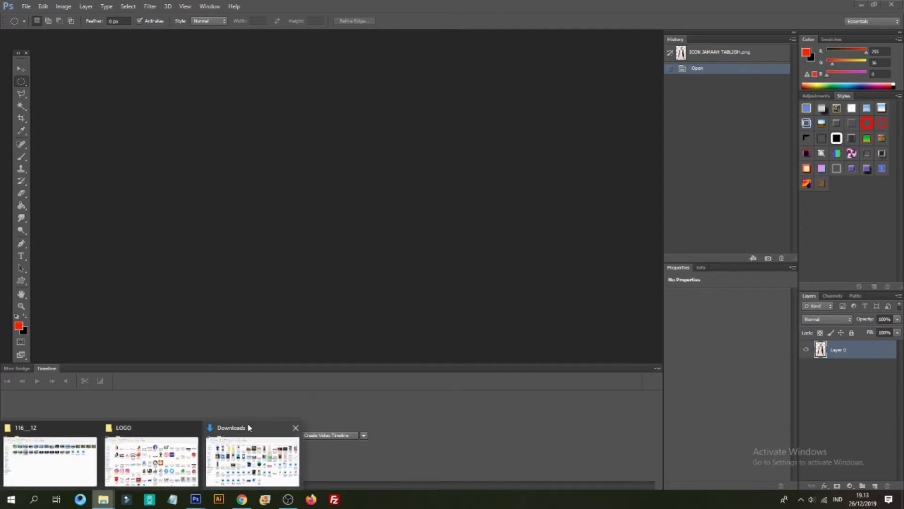
mouse_move(246, 425)
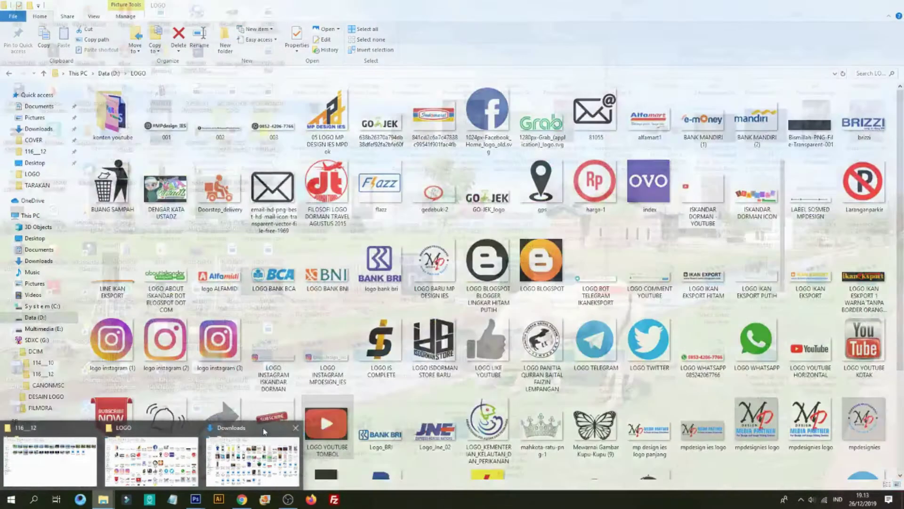
left_click(263, 429)
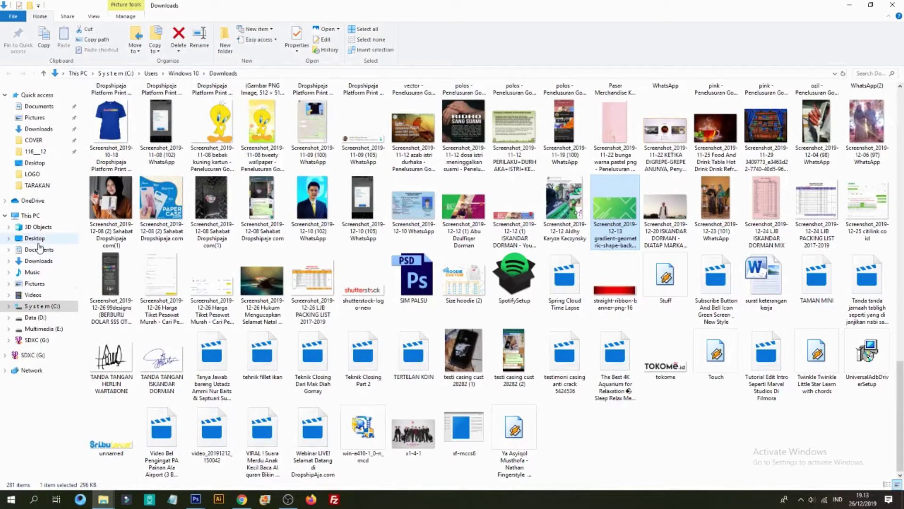
left_click(40, 239)
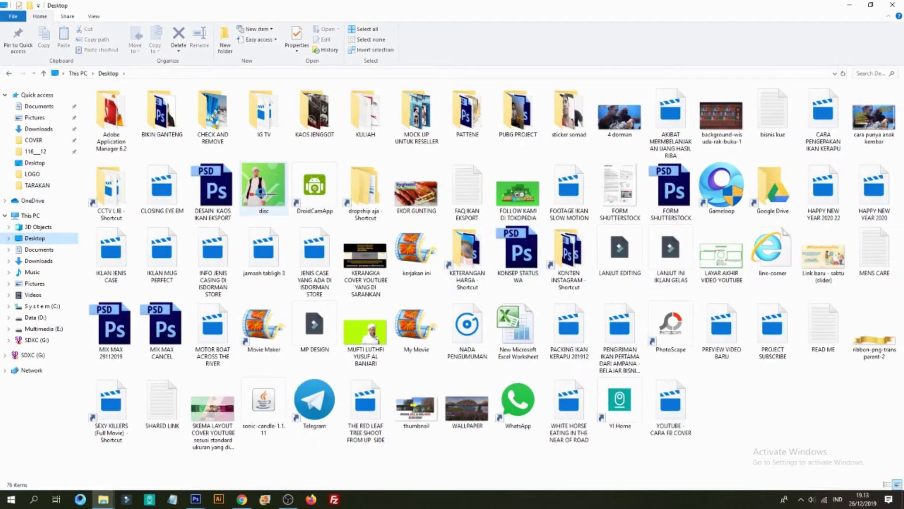
left_click(273, 184)
mouse_move(196, 498)
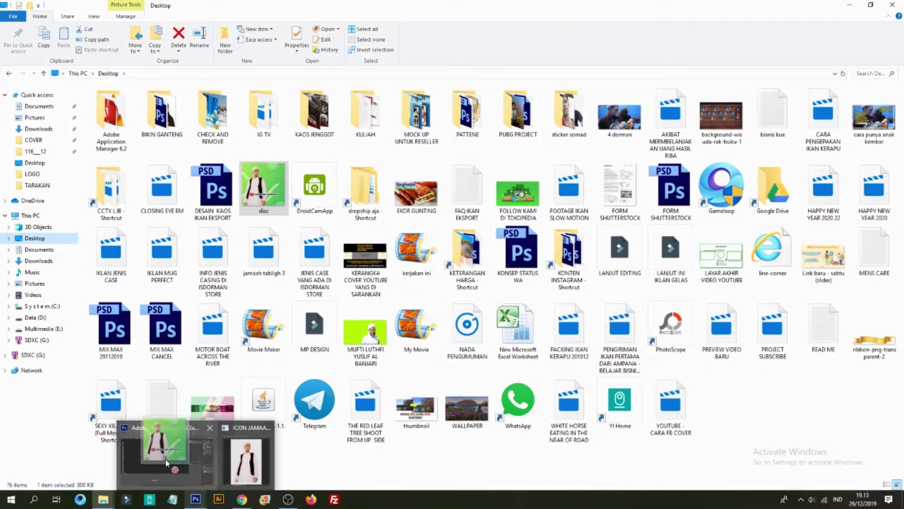
left_click(168, 448)
left_click_drag(238, 208, 238, 208)
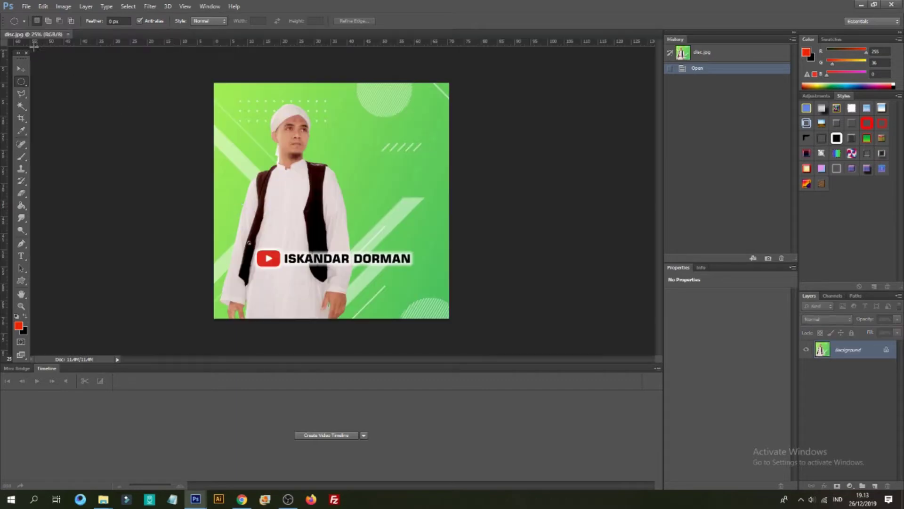
left_click_drag(46, 36, 189, 70)
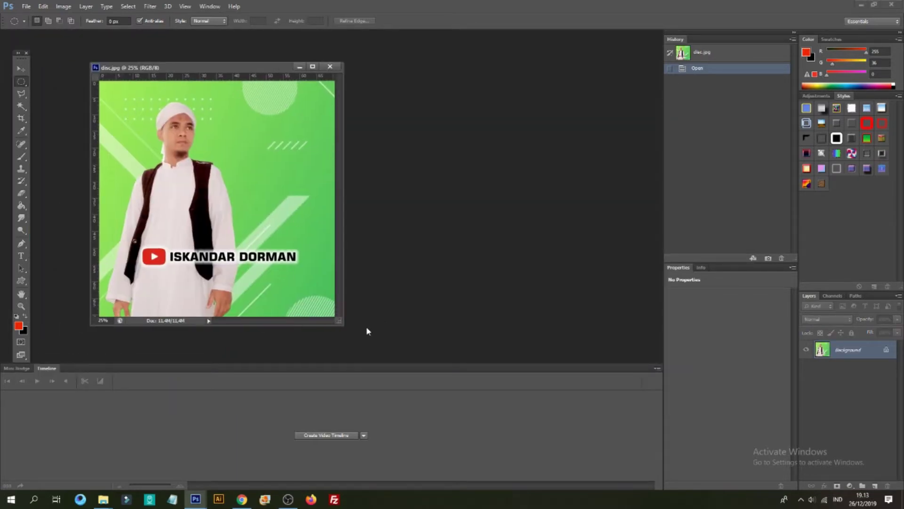
left_click_drag(344, 329, 386, 347)
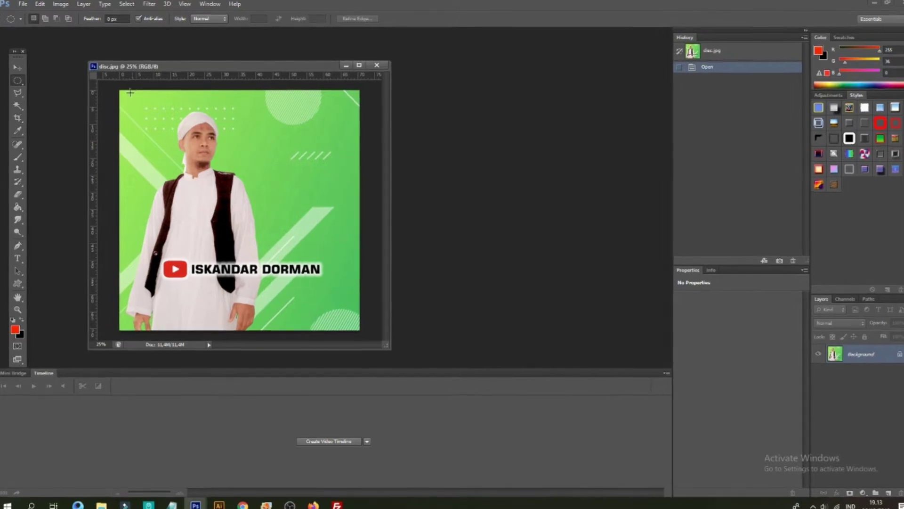
Check the pixel dimensions and resolution of disc.jpg in the Image Size settings
right_click(198, 67)
left_click(247, 79)
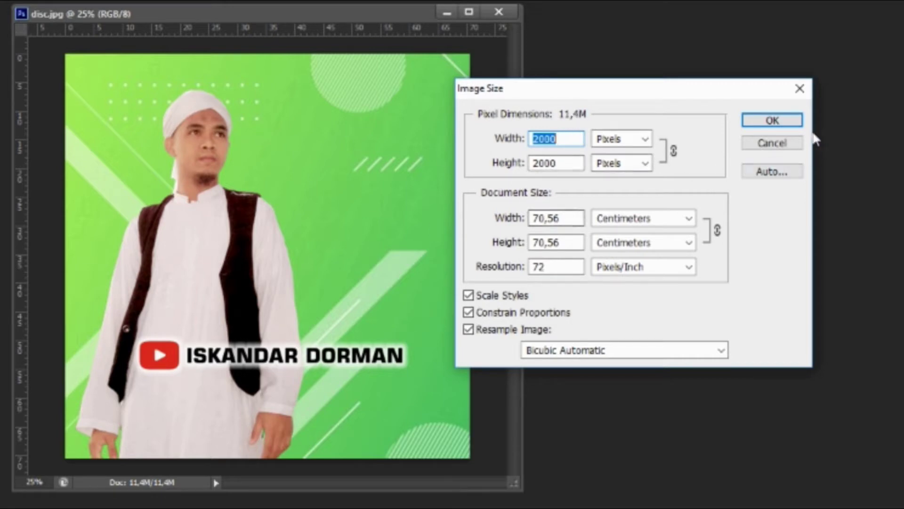
left_click(775, 121)
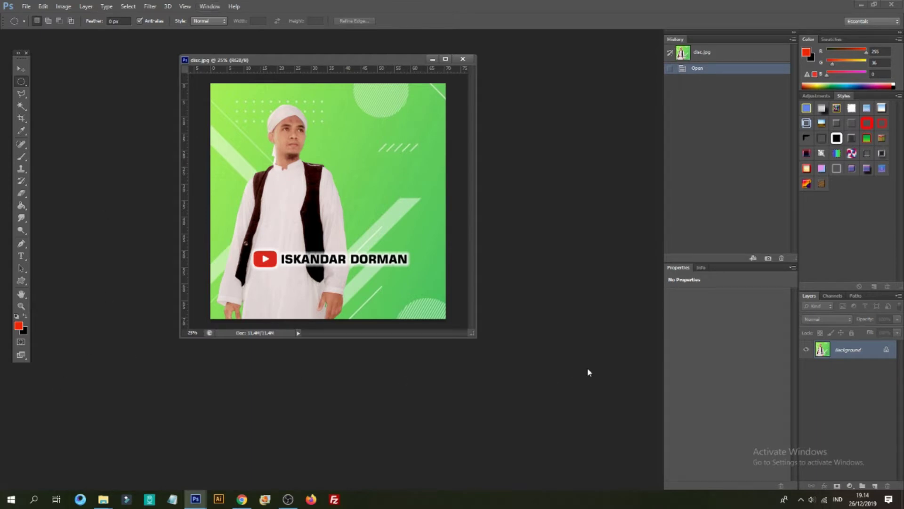
Display the Timeline and reposition the disc.jpg window above it, leaving room for a second document
left_click(208, 7)
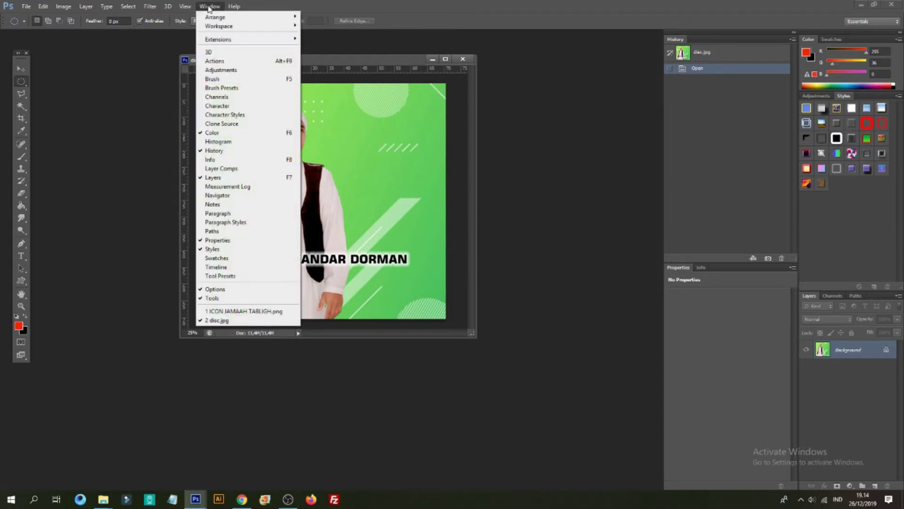
left_click(219, 269)
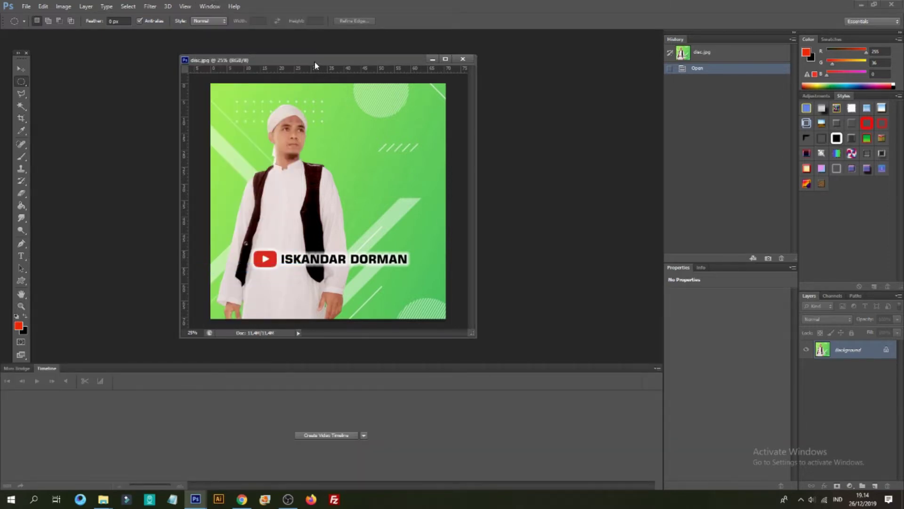
left_click_drag(315, 61, 232, 54)
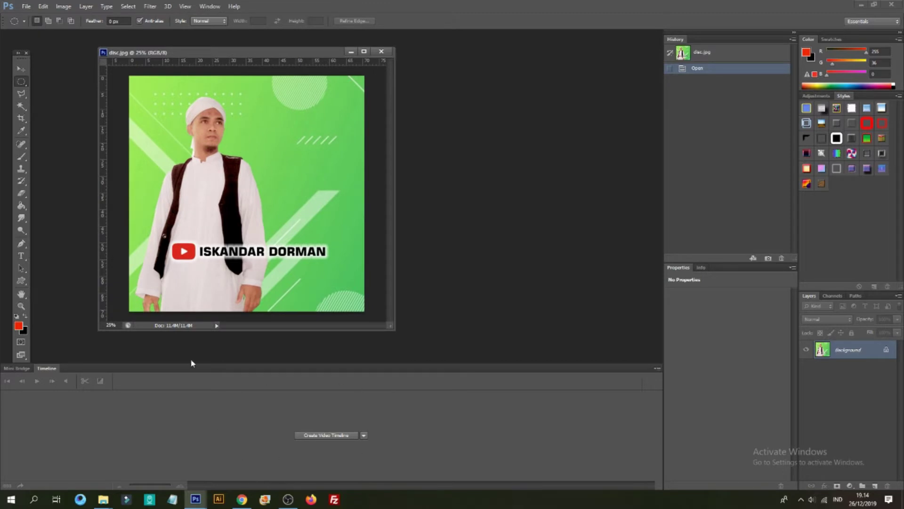
left_click_drag(272, 56, 224, 70)
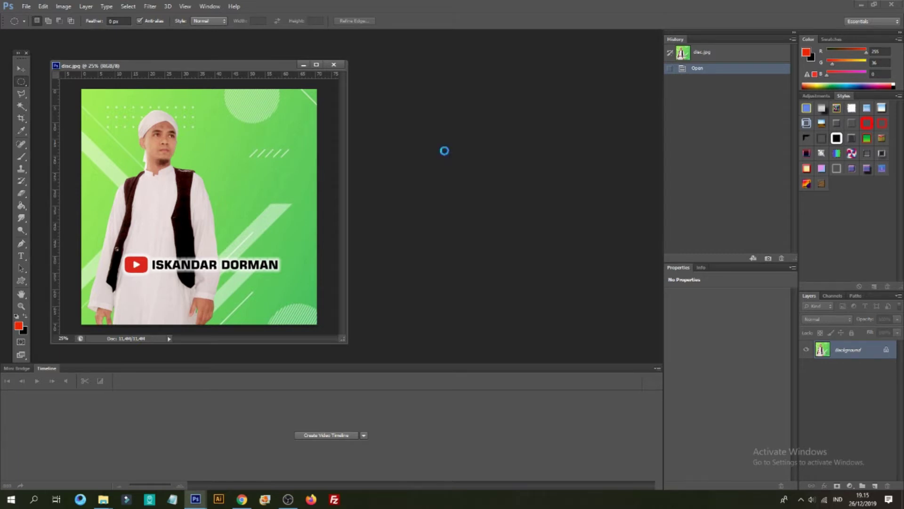
Create a white 2000 × 2000 pixel RGB document at 72 pixels/inch and float it beside disc.jpg
key("ctrl+n")
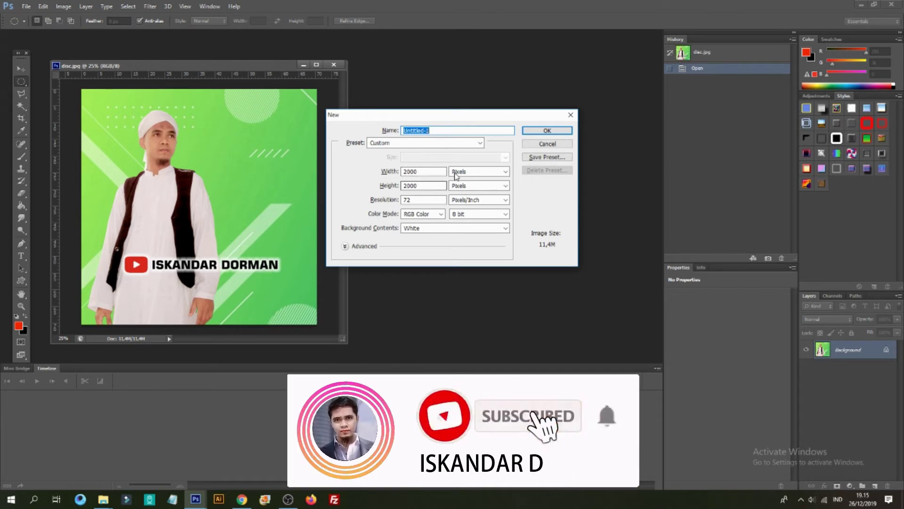
left_click(543, 132)
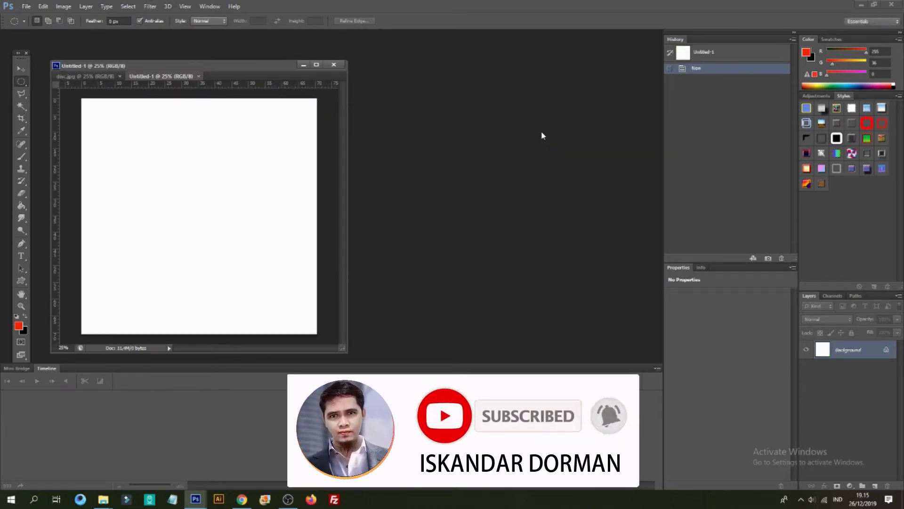
left_click_drag(163, 76, 434, 61)
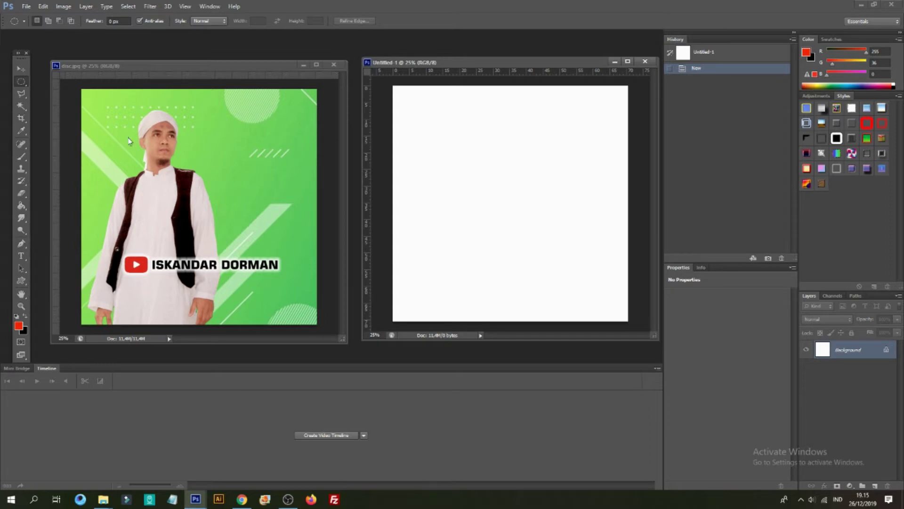
Set the foreground color to blue (RGB 0, 20, 211) and fill the new document's background with it
left_click(21, 325)
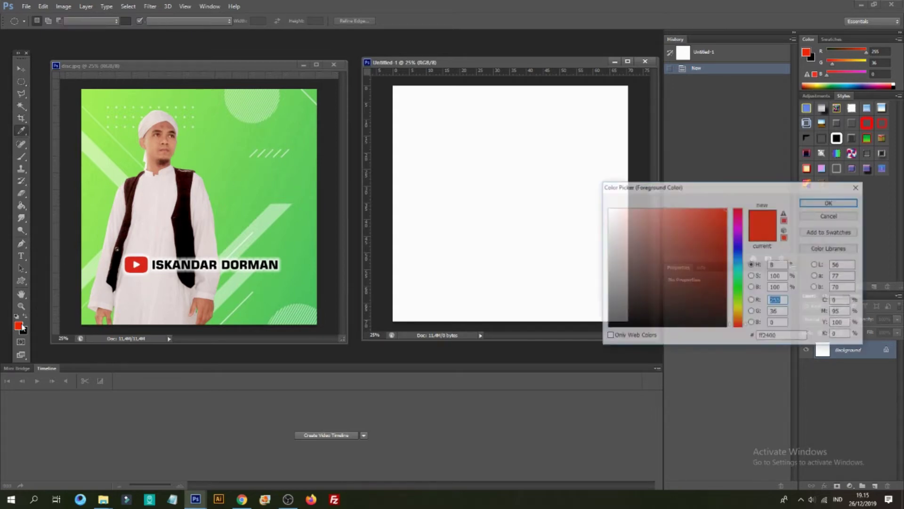
left_click(737, 250)
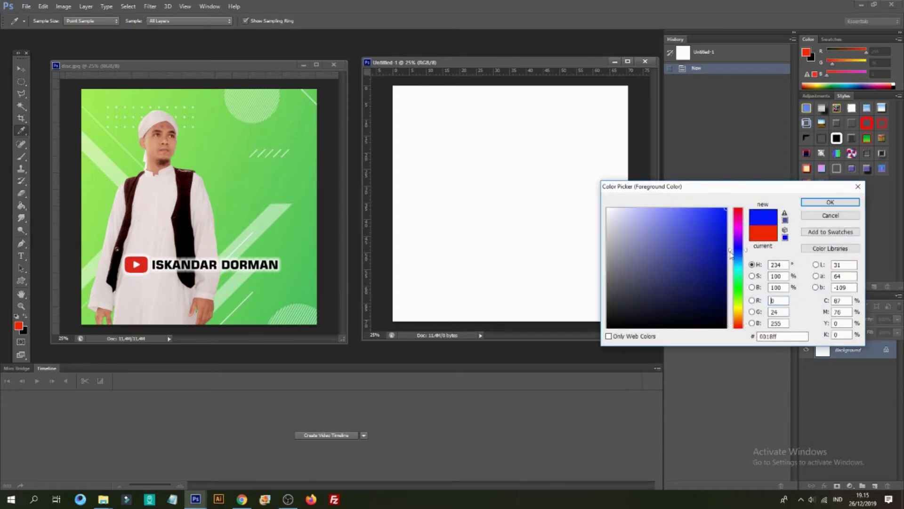
left_click(726, 243)
mouse_move(752, 238)
left_mouse_down()
mouse_move(776, 213)
mouse_move(786, 228)
left_mouse_up()
left_click(825, 202)
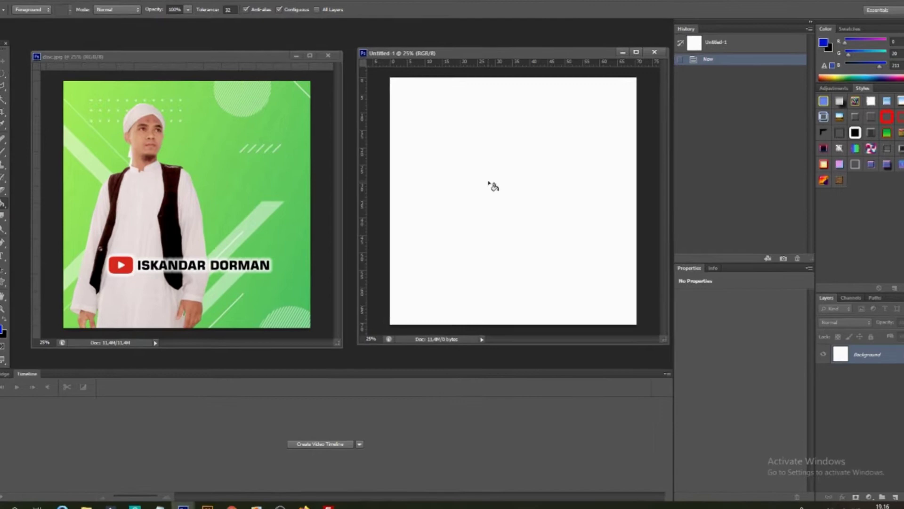
left_click(488, 187)
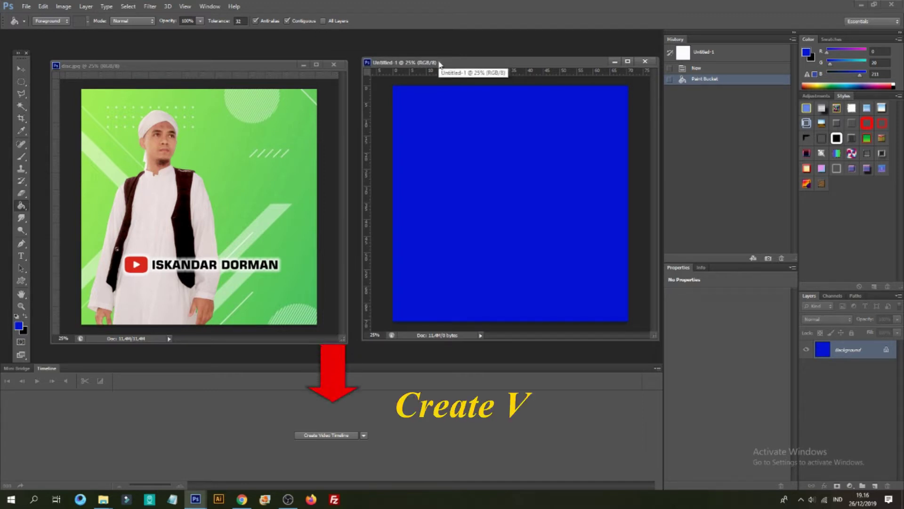
Create a video timeline for the blue document and extend the Layer 0 clip to 20 seconds
left_click(335, 436)
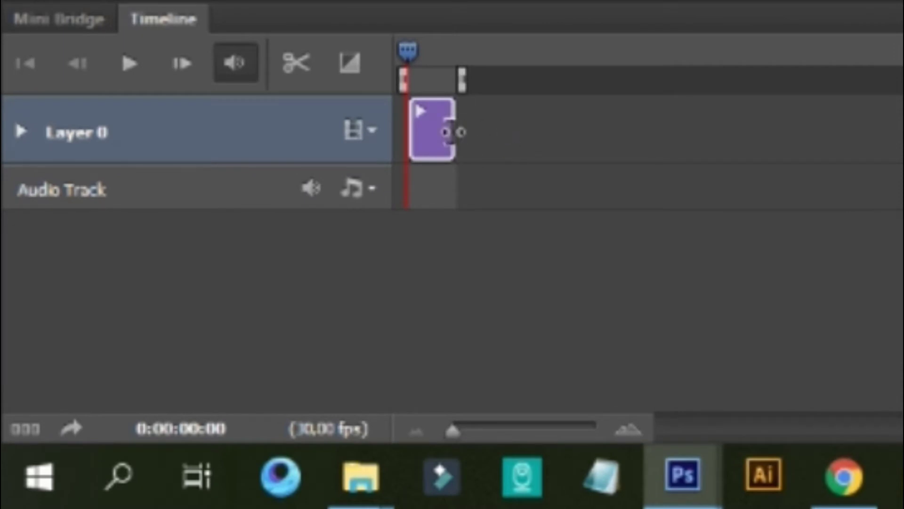
left_click_drag(452, 133, 601, 149)
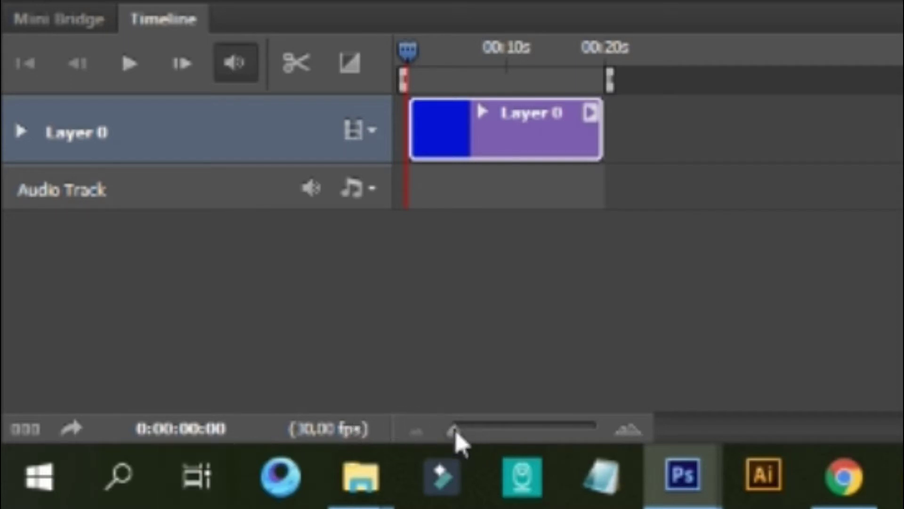
left_click_drag(455, 431, 485, 429)
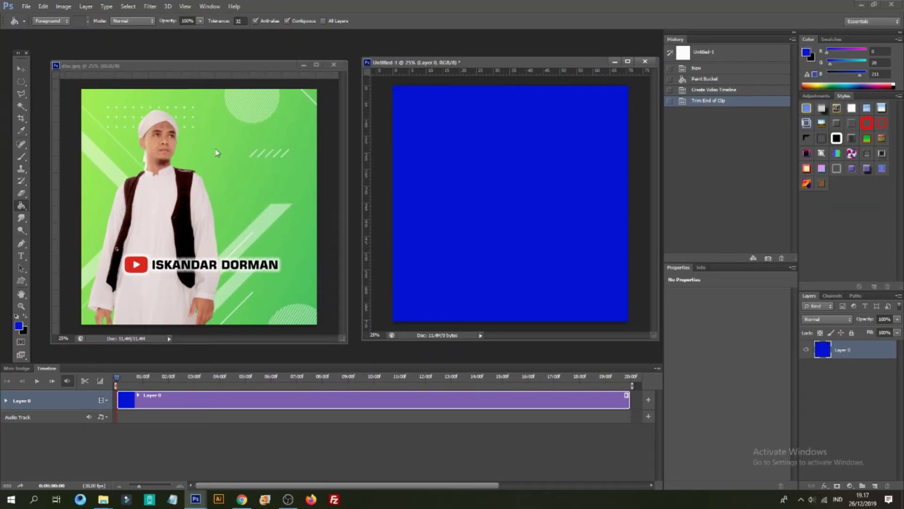
Copy the disc.jpg image into the blue document as a new layer and align it to cover the canvas
left_click(26, 69)
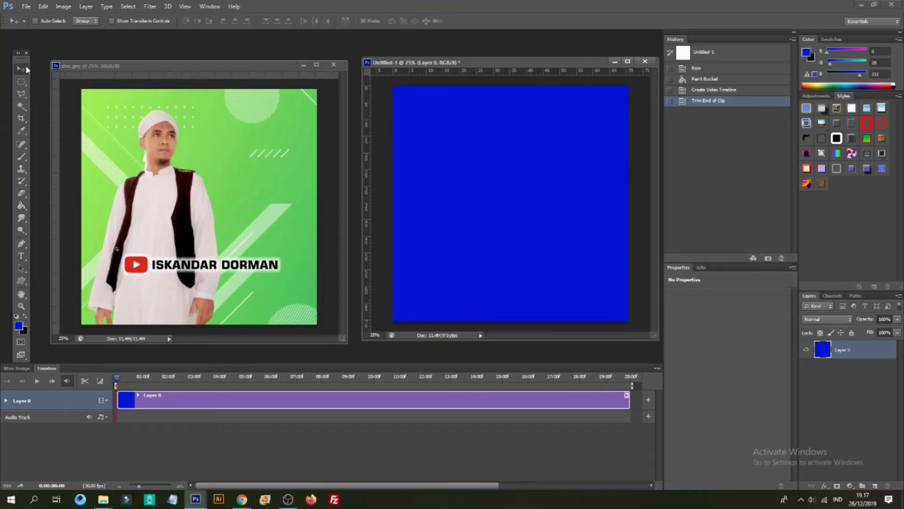
left_click(198, 122)
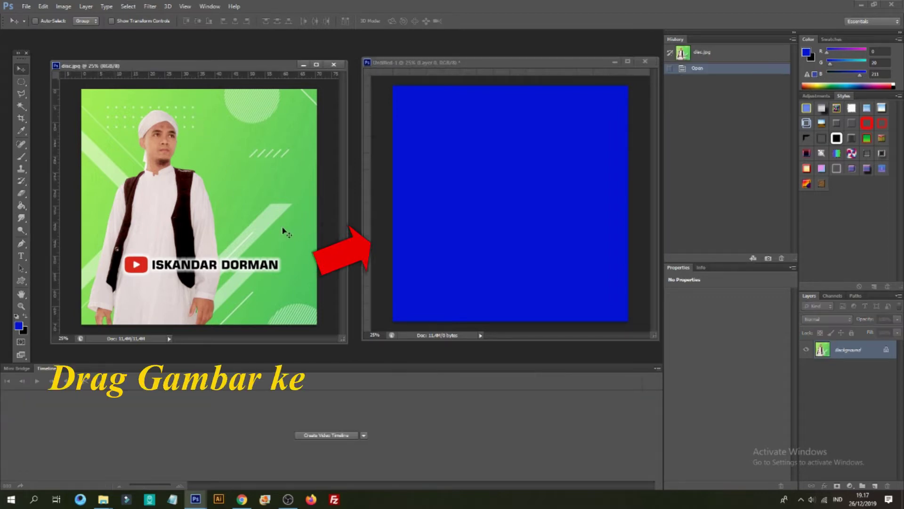
left_click_drag(285, 231, 418, 273)
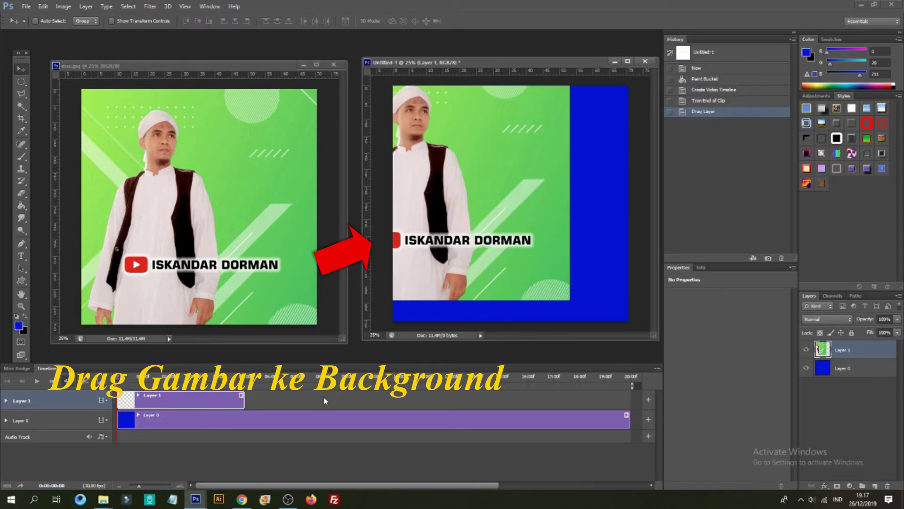
left_click_drag(480, 164, 535, 187)
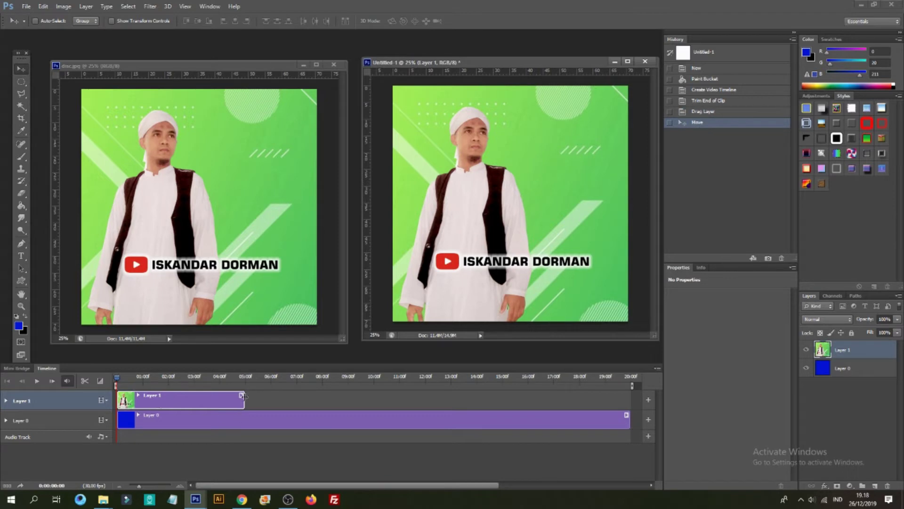
Extend the Layer 1 clip to 20 seconds, matching the blue layer, and close disc.jpg
left_click_drag(244, 395, 630, 439)
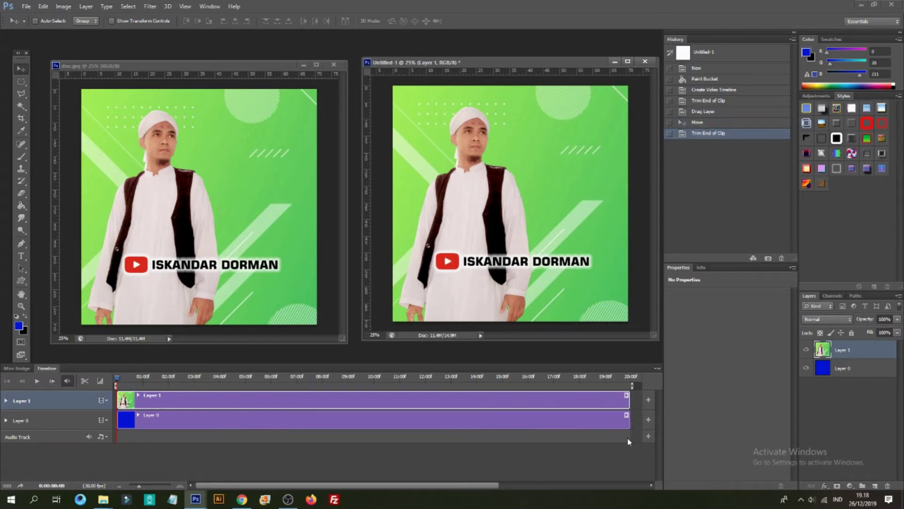
left_click(333, 65)
left_click_drag(453, 63, 210, 69)
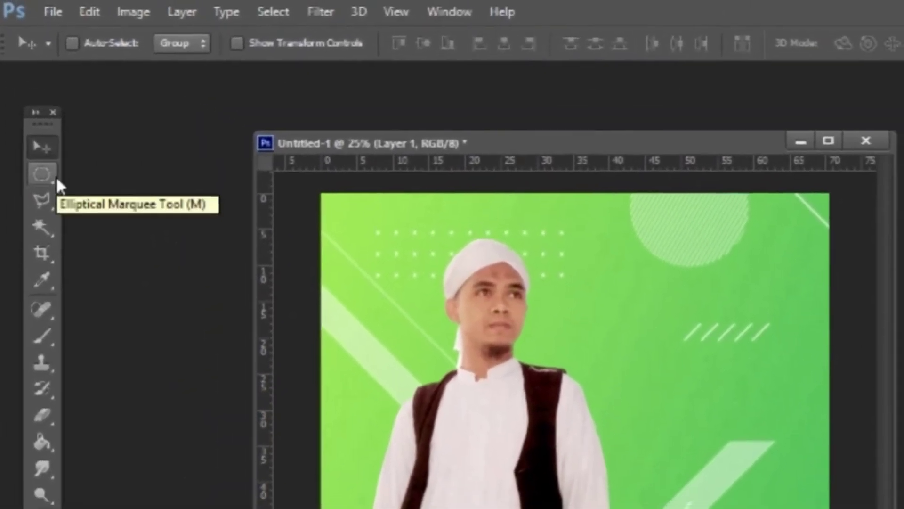
left_click(32, 159)
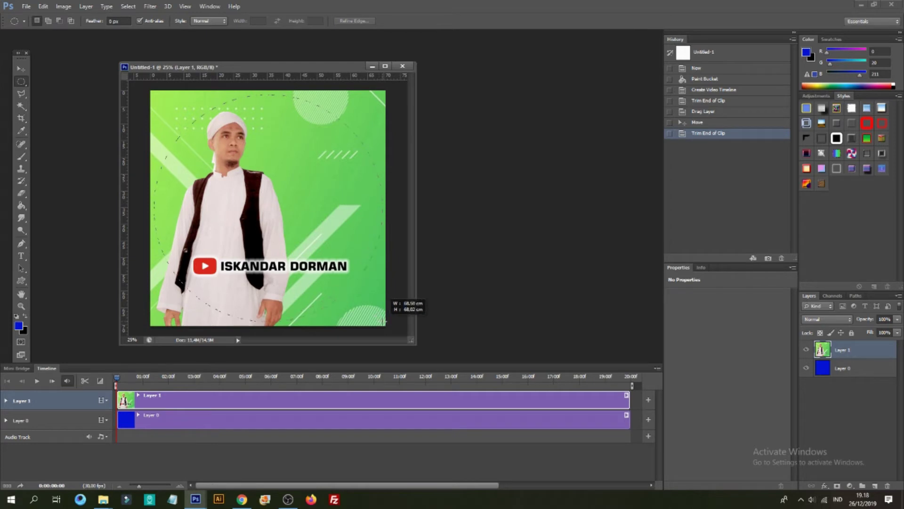
left_click_drag(381, 321, 370, 327)
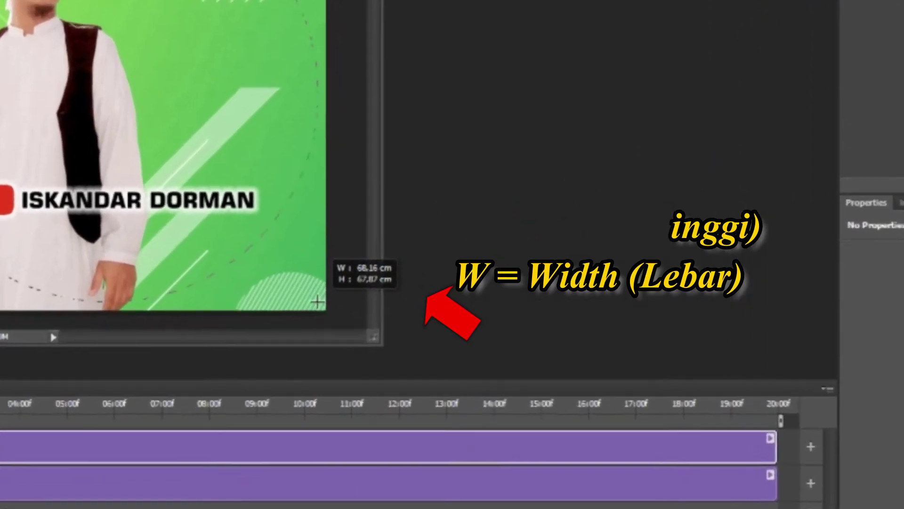
left_click_drag(317, 301, 318, 301)
left_click_drag(170, 228, 169, 228)
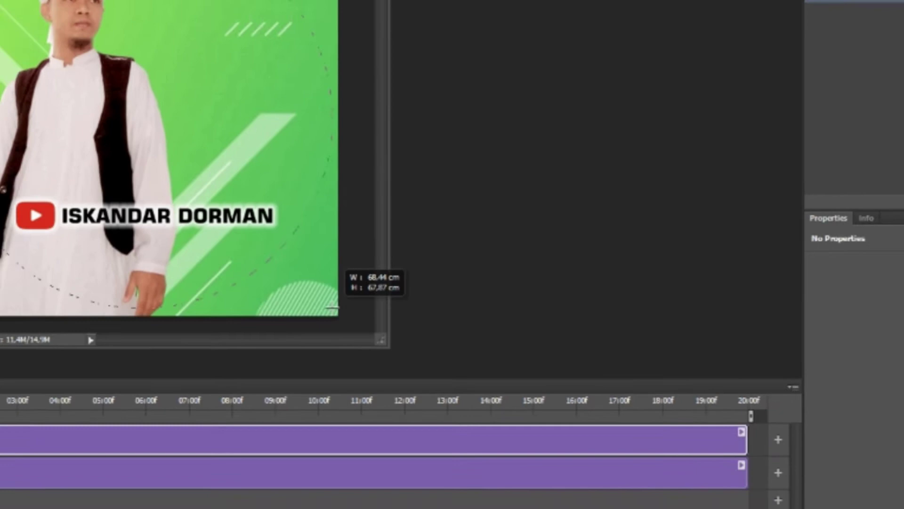
left_click_drag(332, 307, 332, 307)
key("ctrl+d")
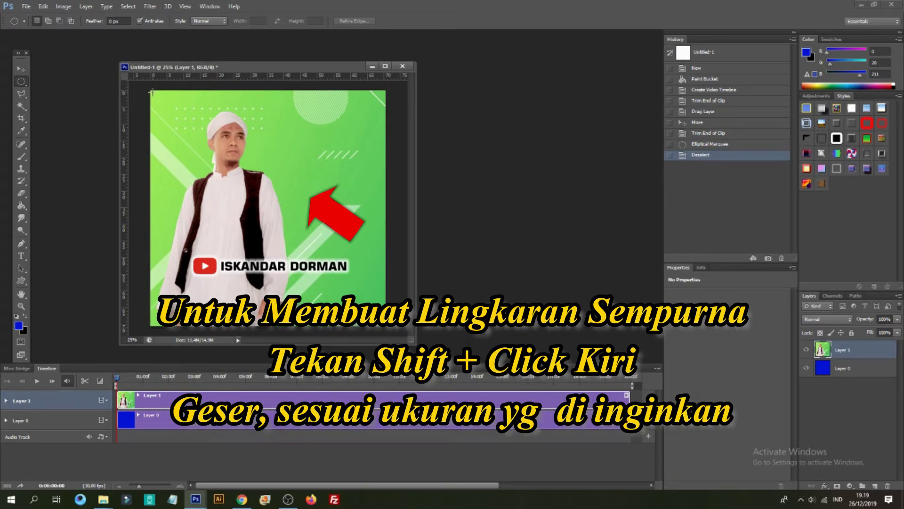
Draw a perfectly circular Elliptical Marquee selection on Layer 1 that nearly fills the canvas
left_click_drag(152, 92, 383, 359)
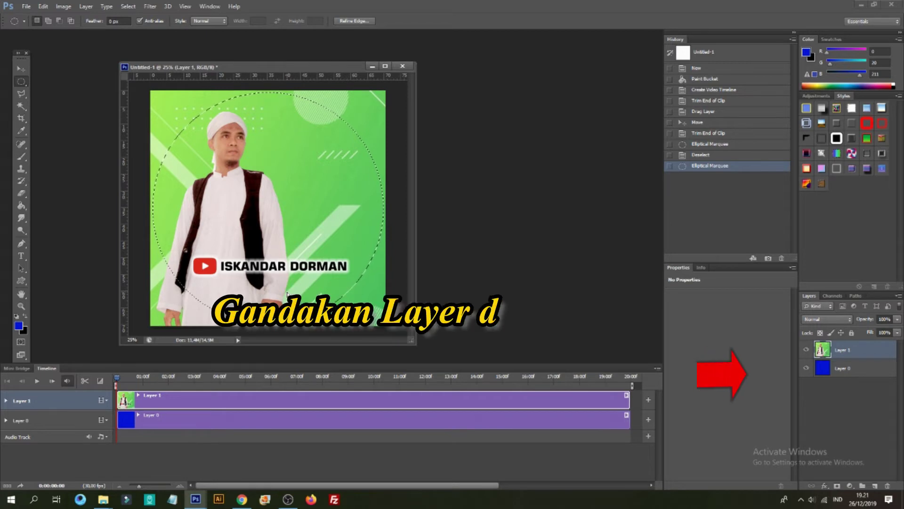
Copy the circular selection of the picture to a new layer and delete the original Layer 1
key("ctrl+j")
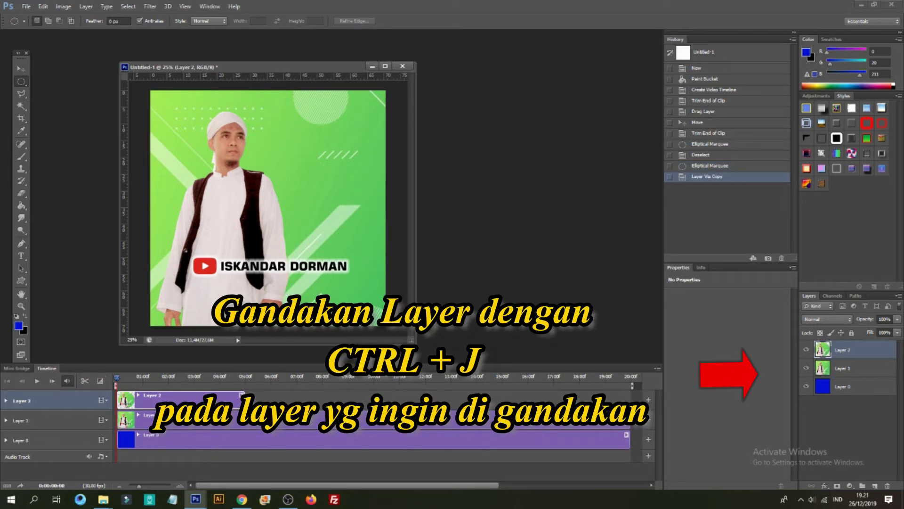
left_click(843, 368)
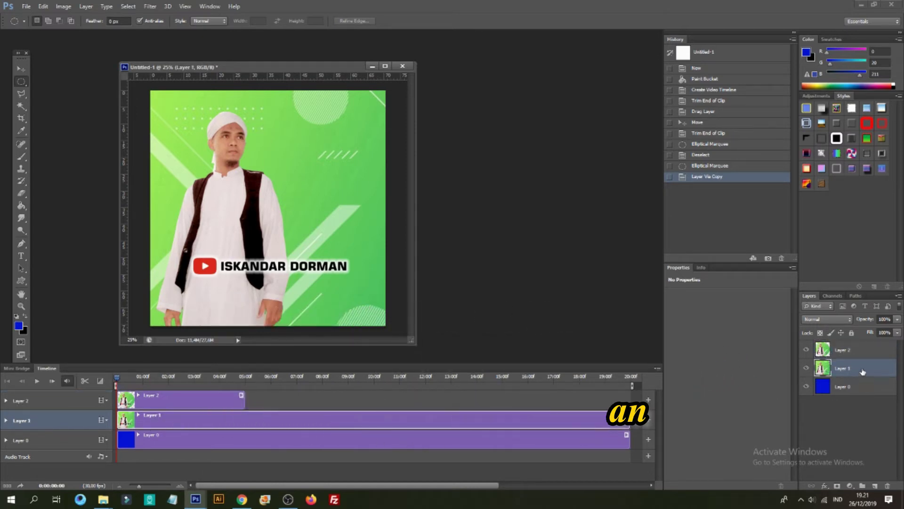
key("Delete")
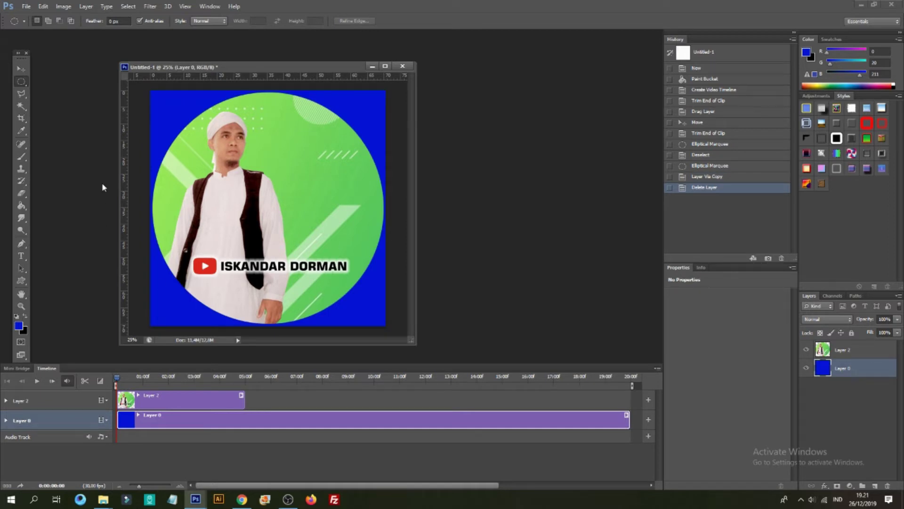
Extend the Layer 2 clip to 20 seconds and make two duplicates of the layer, each with a 20-second clip
left_click(191, 402)
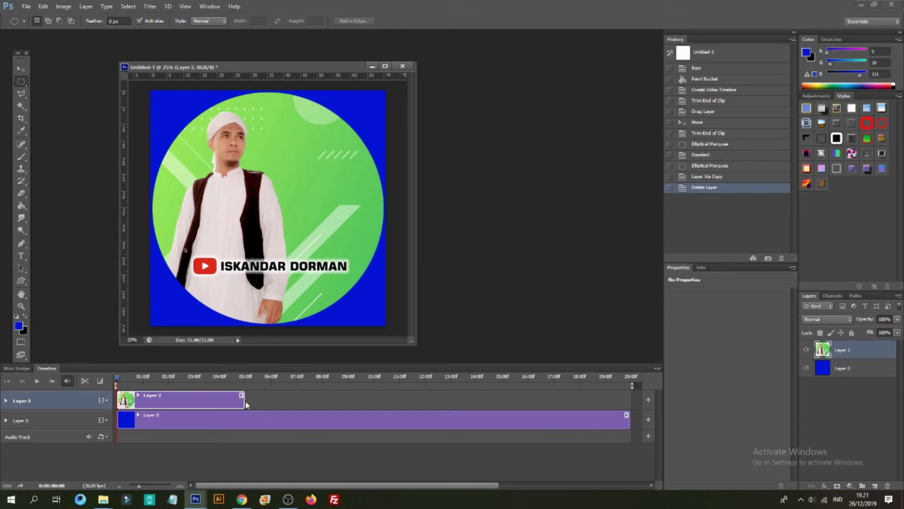
left_click_drag(244, 400, 629, 400)
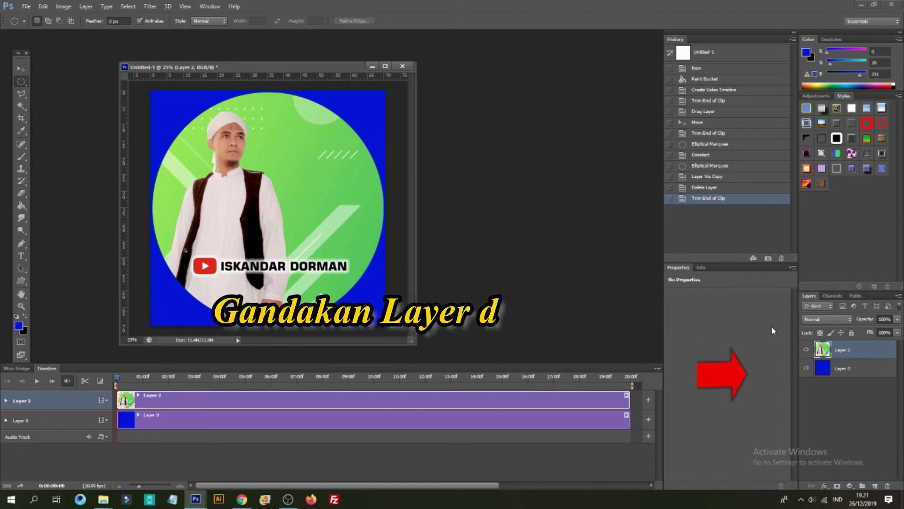
key("ctrl+j")
key("ctrl+j")
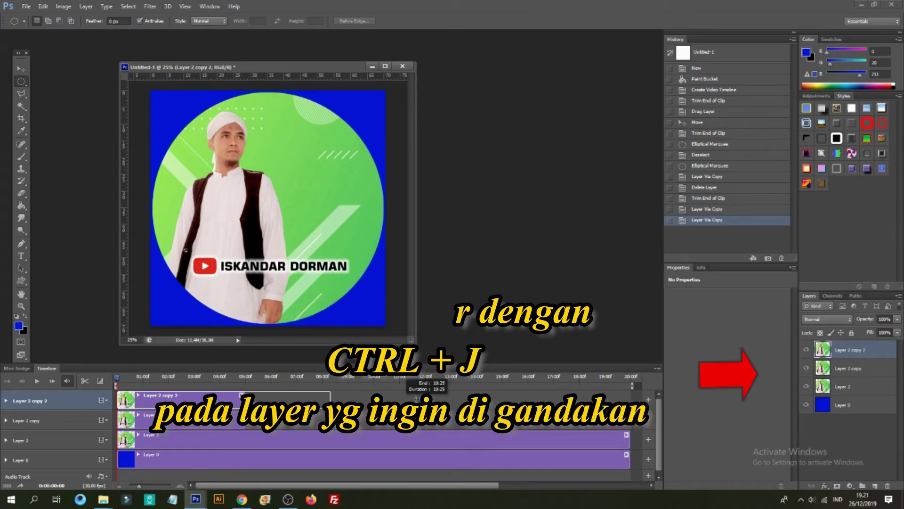
left_click_drag(242, 401, 629, 400)
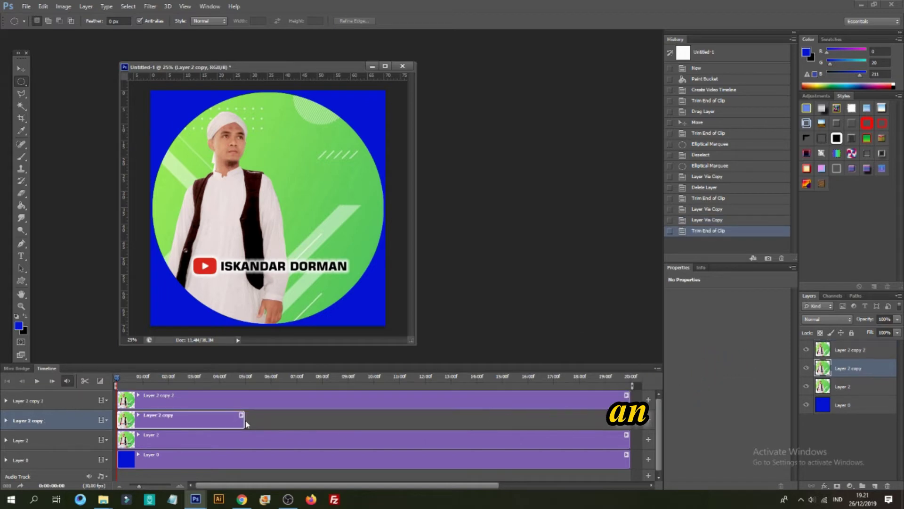
left_click_drag(245, 420, 629, 420)
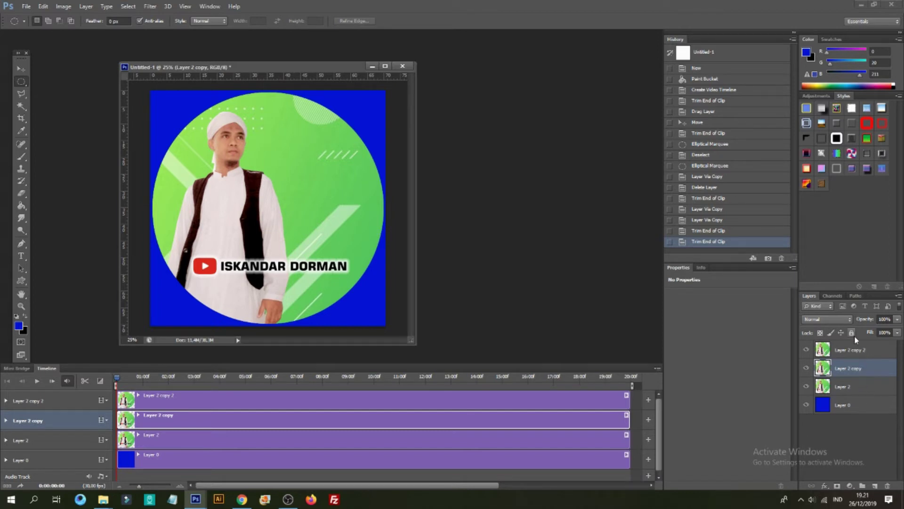
Rename the blue Layer 0 as background and Layer 2 as disc
double_click(843, 405)
type("bac")
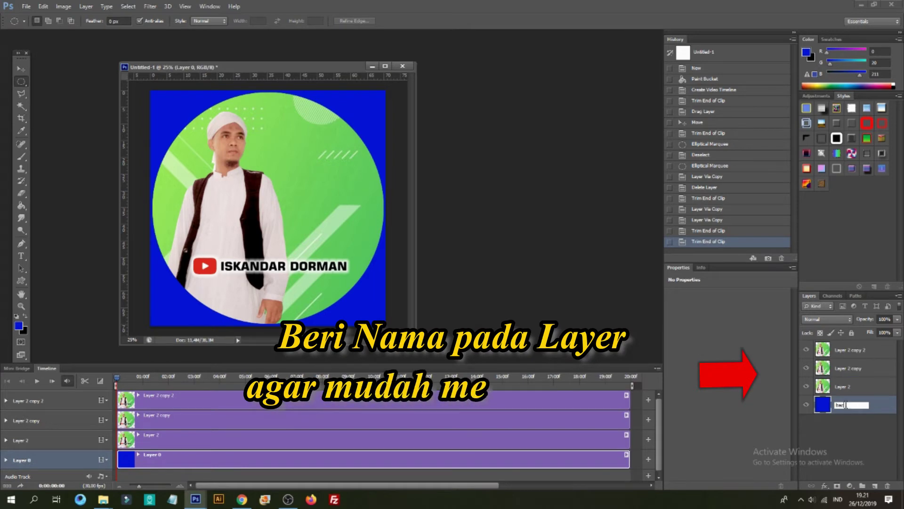
type("kgr")
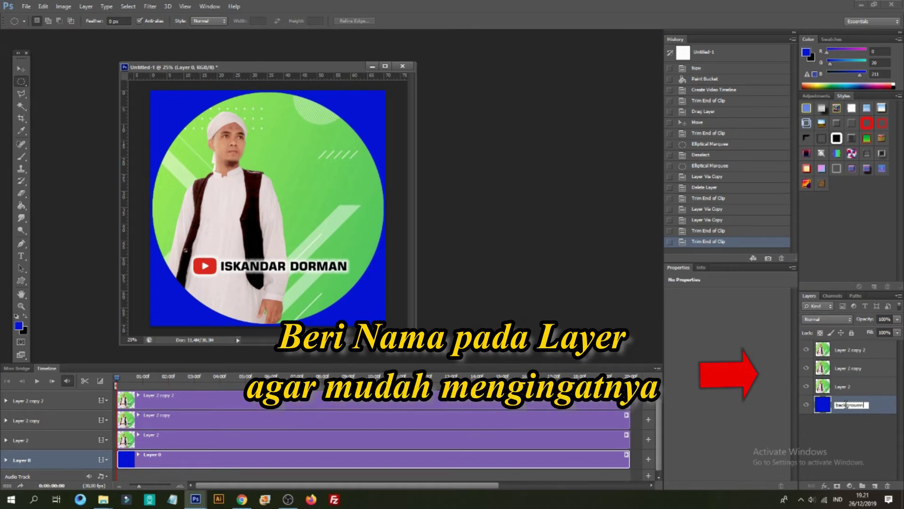
type("ound")
key("Return")
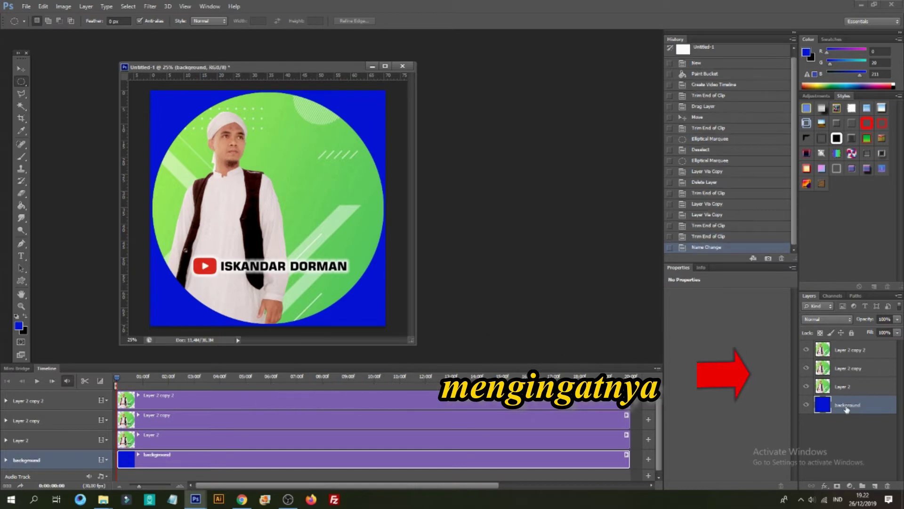
double_click(848, 386)
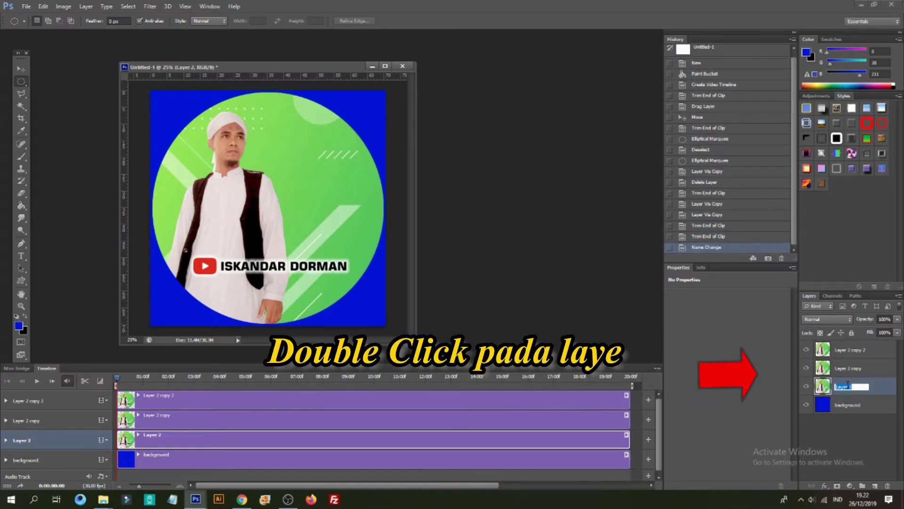
type("ded")
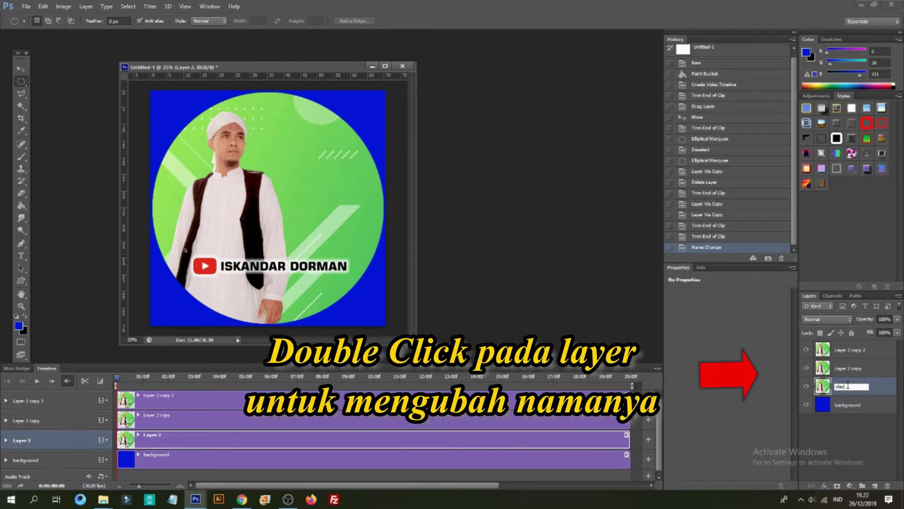
type("sc")
key("Return")
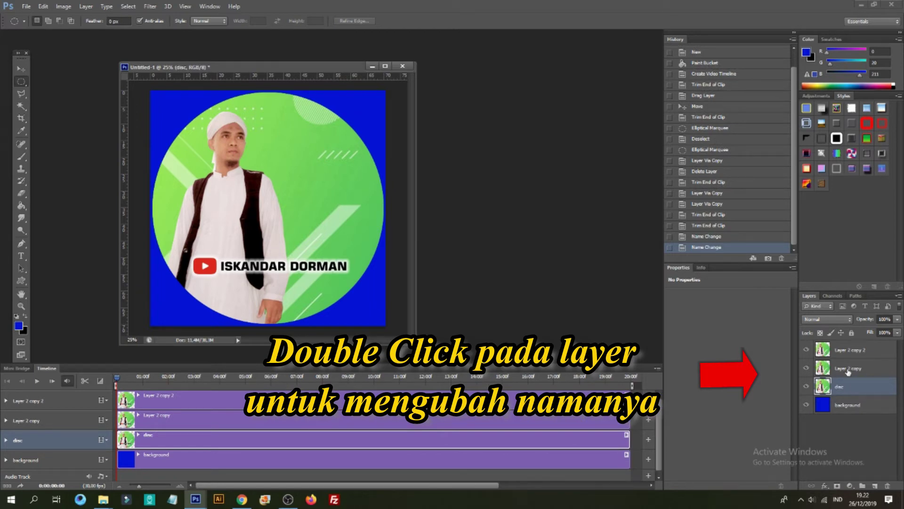
Rename Layer 2 copy as pinggiran and Layer 2 copy 2 as hitam
double_click(847, 368)
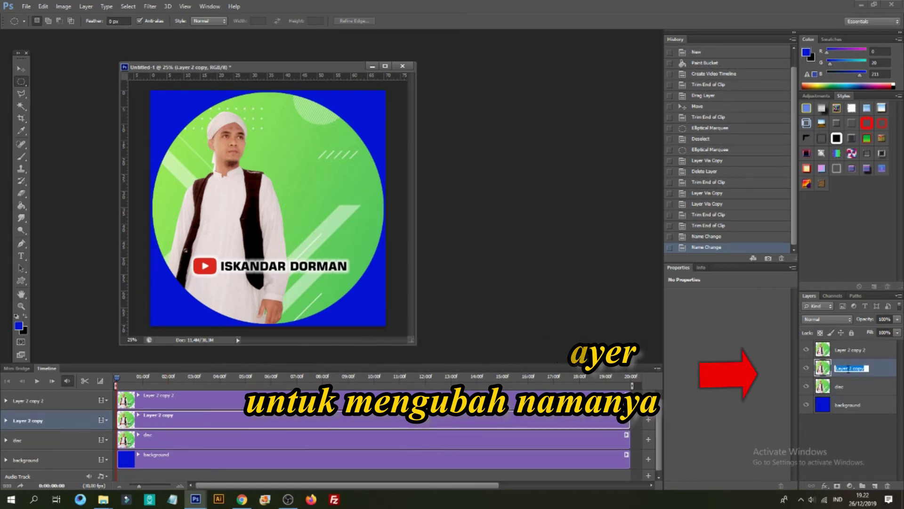
type("pinggiran")
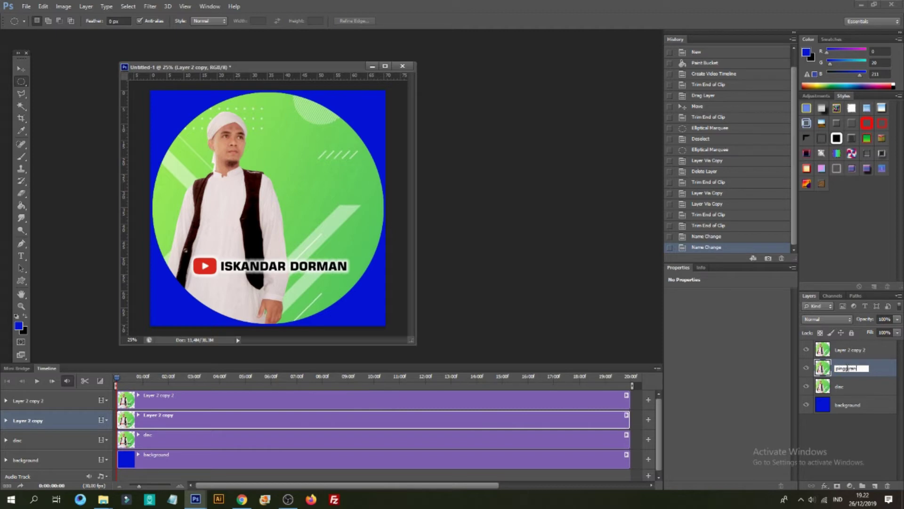
key("Return")
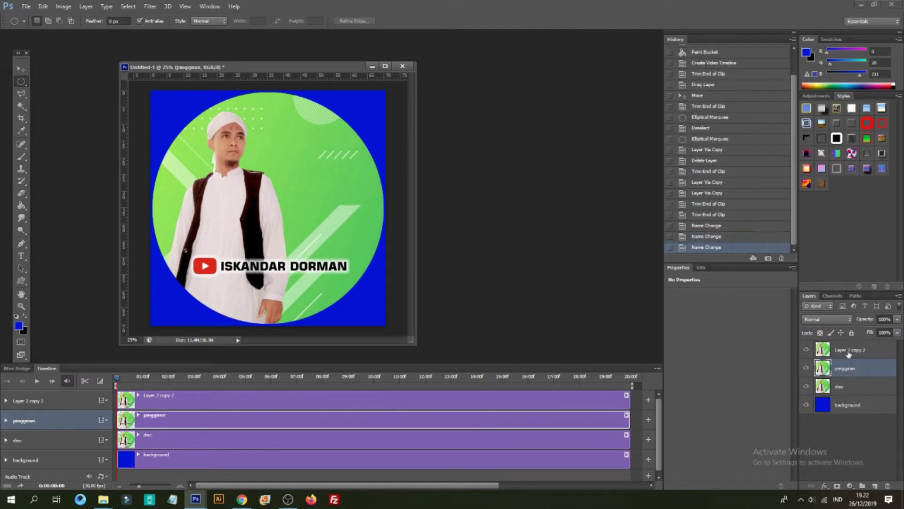
double_click(849, 351)
type("hita")
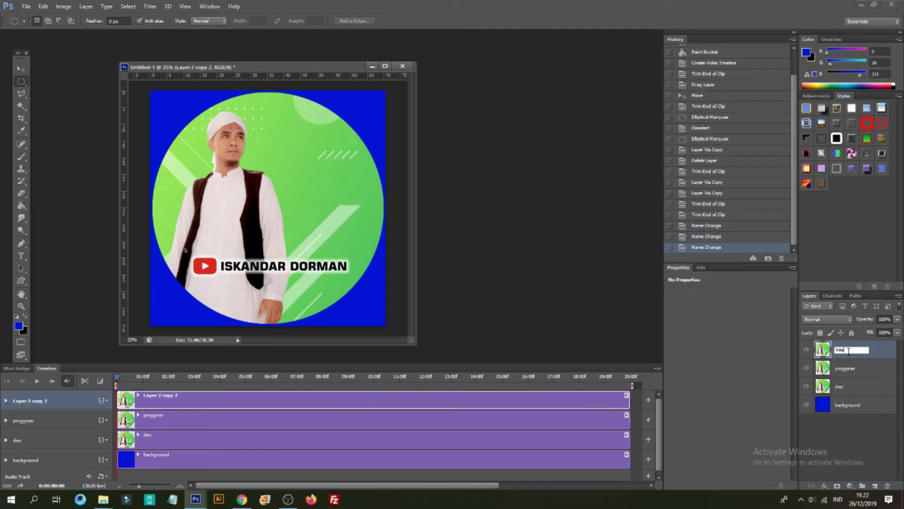
type("m")
key("Return")
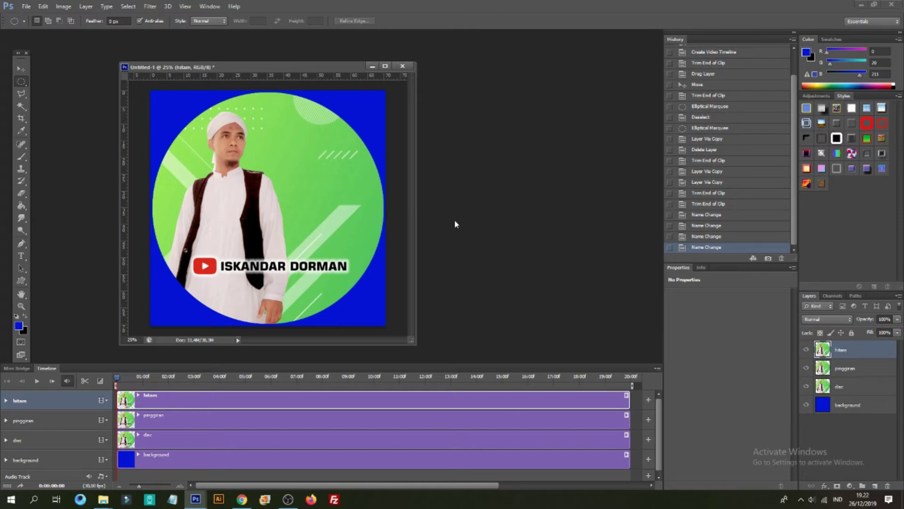
Blacken the hitam circle using a Hue/Saturation adjustment layer masked to its pixels with Lightness -100, and merge it down into hitam
right_click(823, 350)
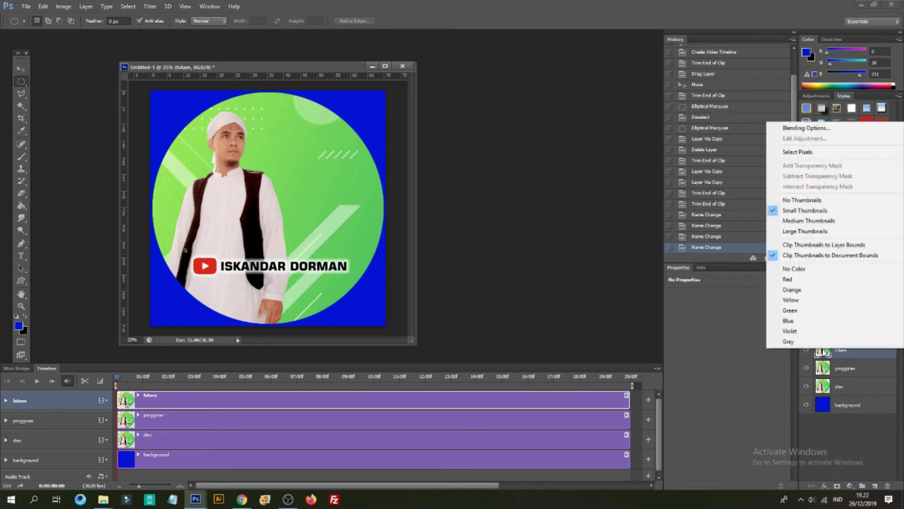
left_click(795, 152)
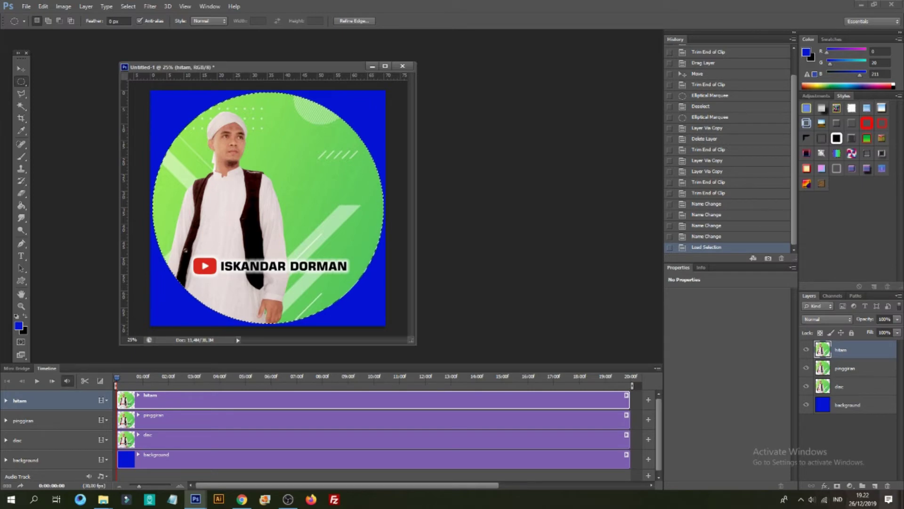
left_click(853, 485)
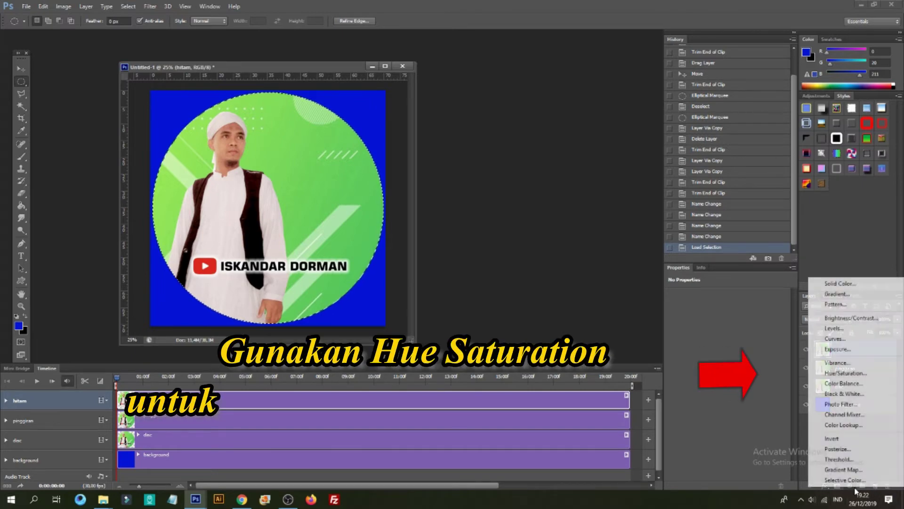
left_click(848, 373)
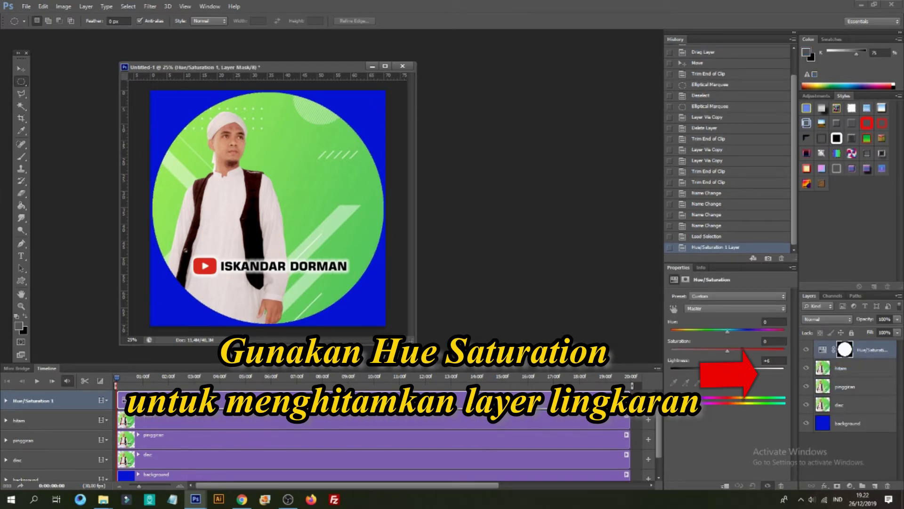
type("-100")
key("Return")
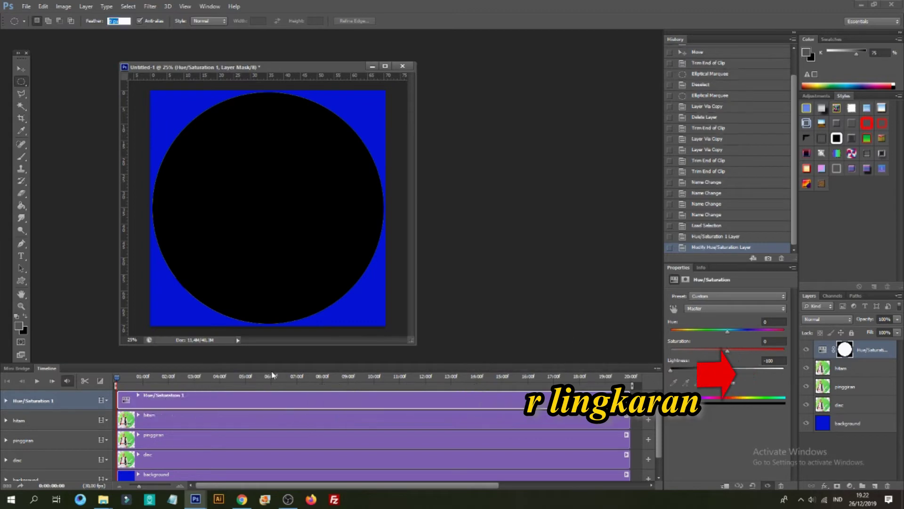
key("ctrl+e")
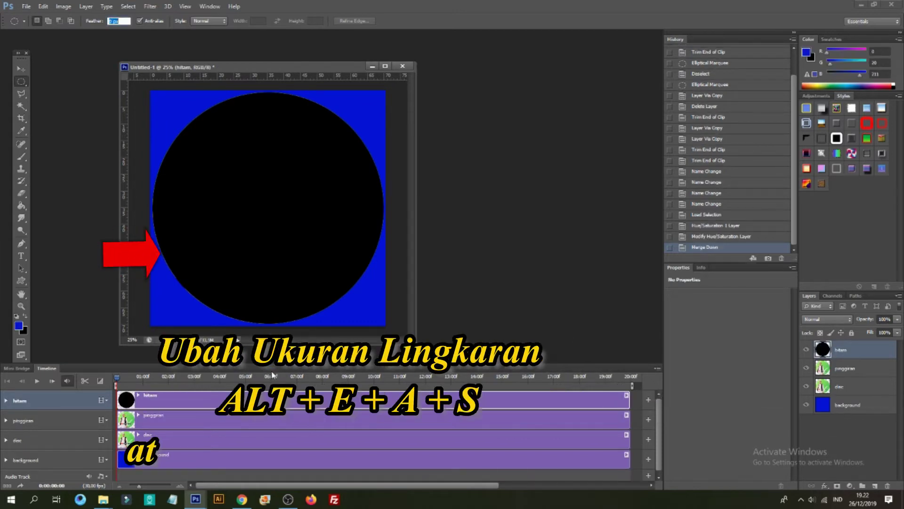
Scale a duplicate of the black hitam circle proportionally to about 20.67% and place it near the middle of the canvas
left_click(823, 350)
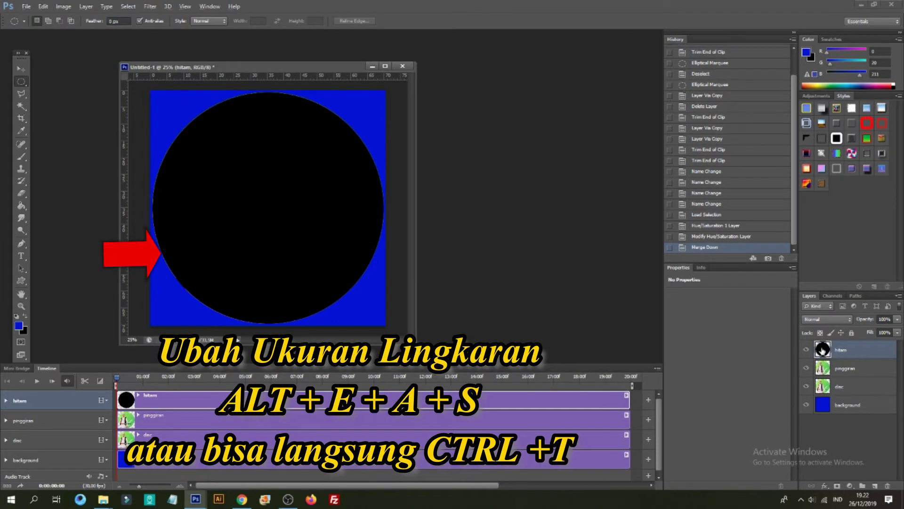
key("alt+e")
key("a")
key("s")
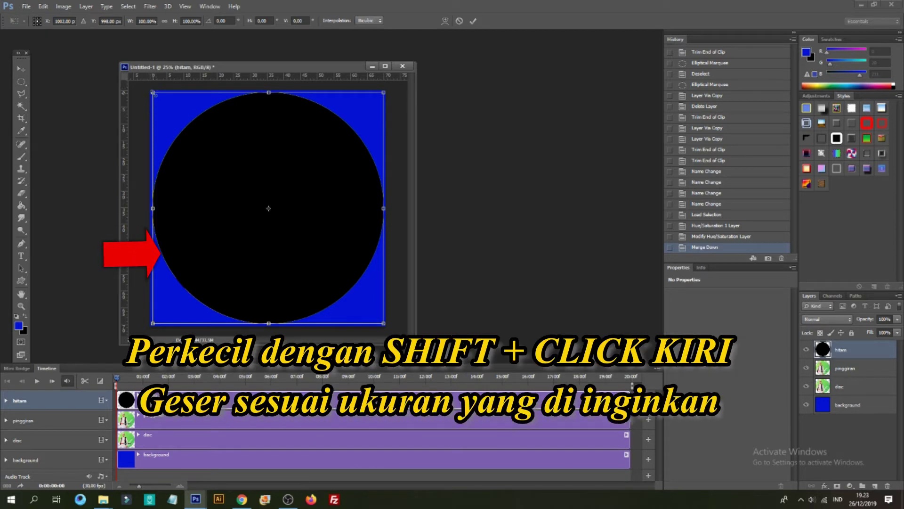
left_click_drag(153, 91, 337, 276)
left_click_drag(377, 313, 291, 220)
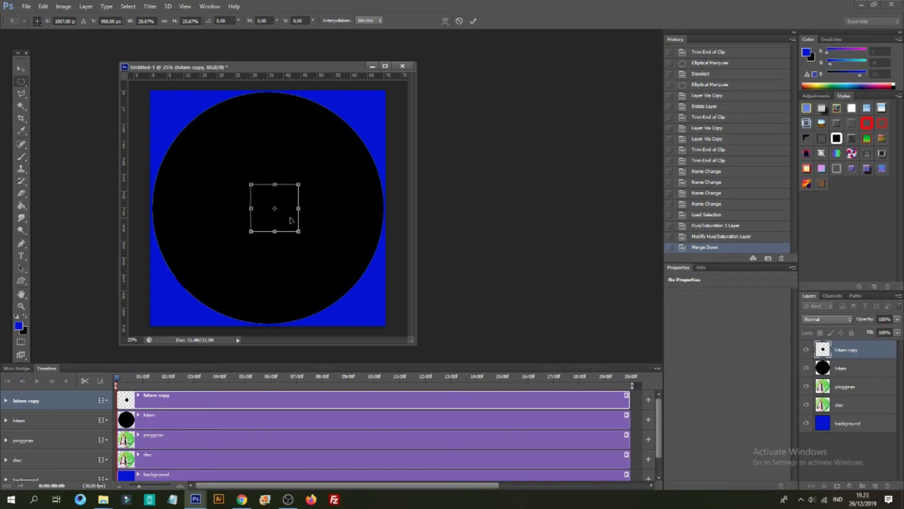
double_click(292, 216)
Delete the pinggiran picture layer and rename the full-size black circle layer hitam as pinggiran
key("Delete")
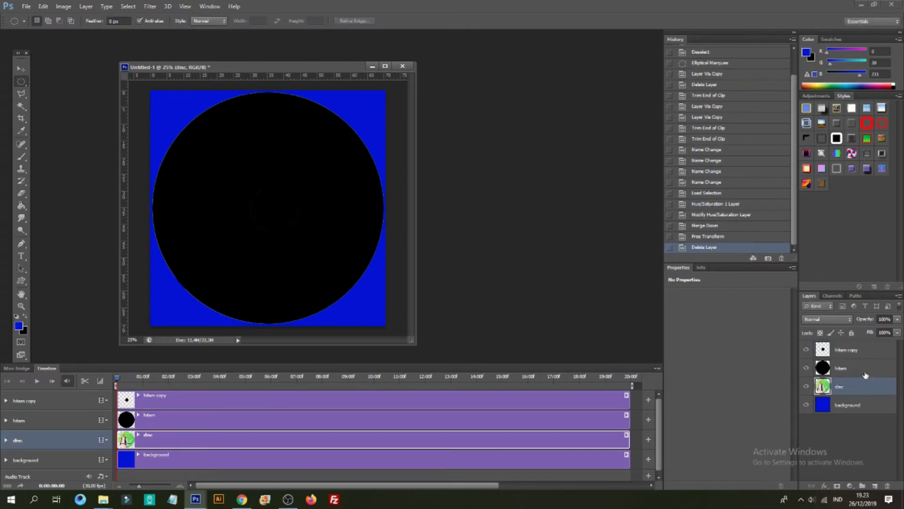
left_click(831, 372)
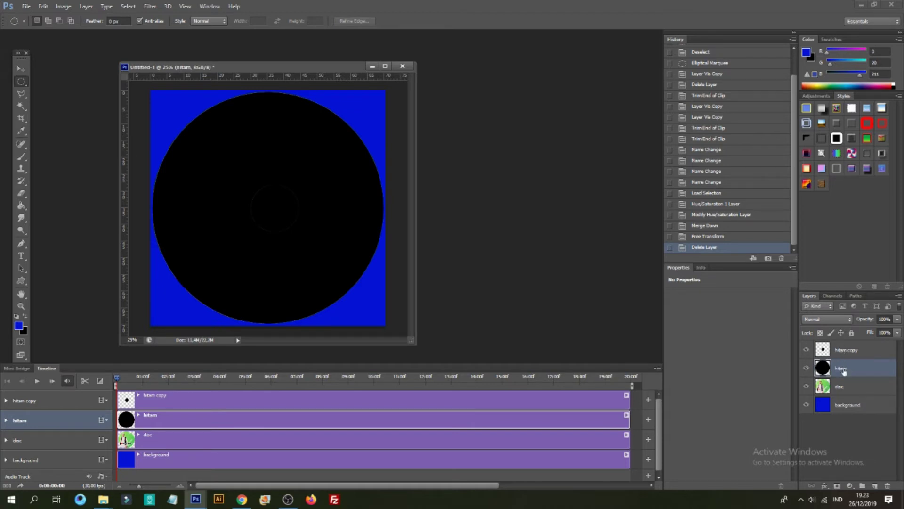
double_click(843, 369)
type("pinggiran")
key("Return")
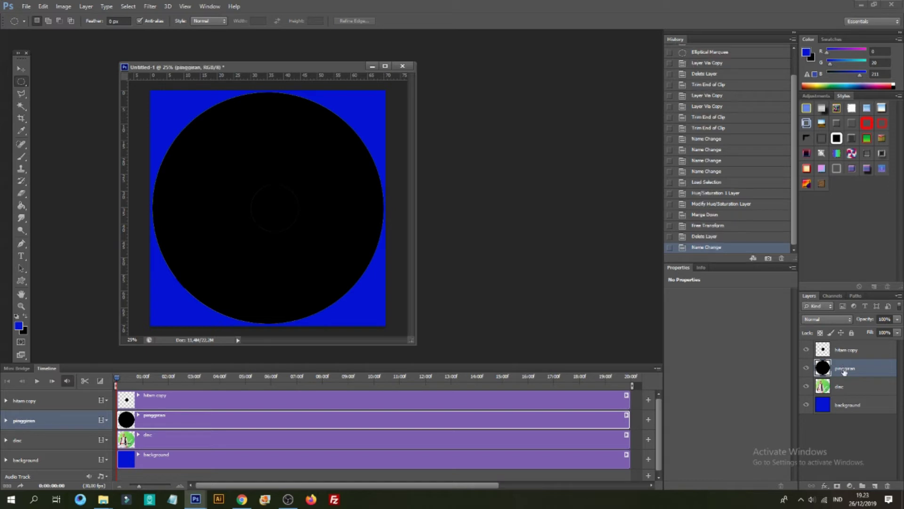
Set the foreground color to light gray b4b4b4 and fill the large pinggiran circle with it using the Paint Bucket
left_click(18, 326)
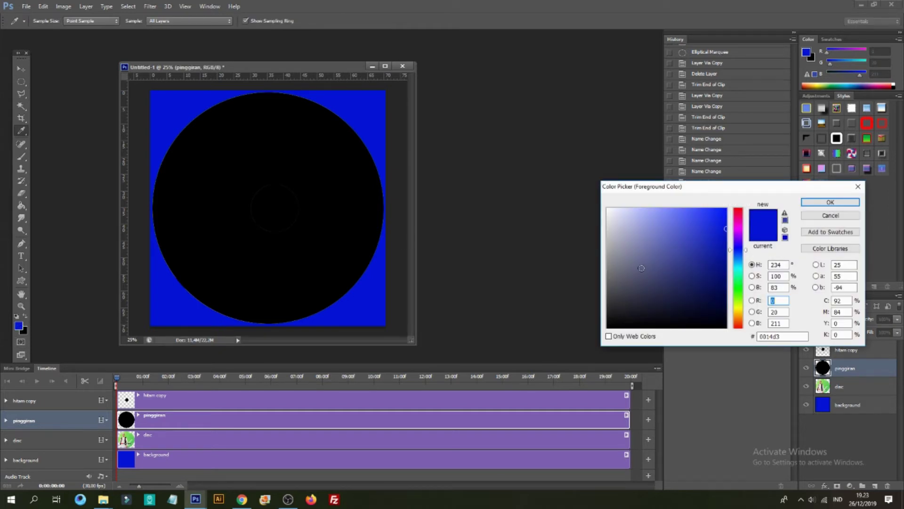
left_click_drag(642, 268, 602, 243)
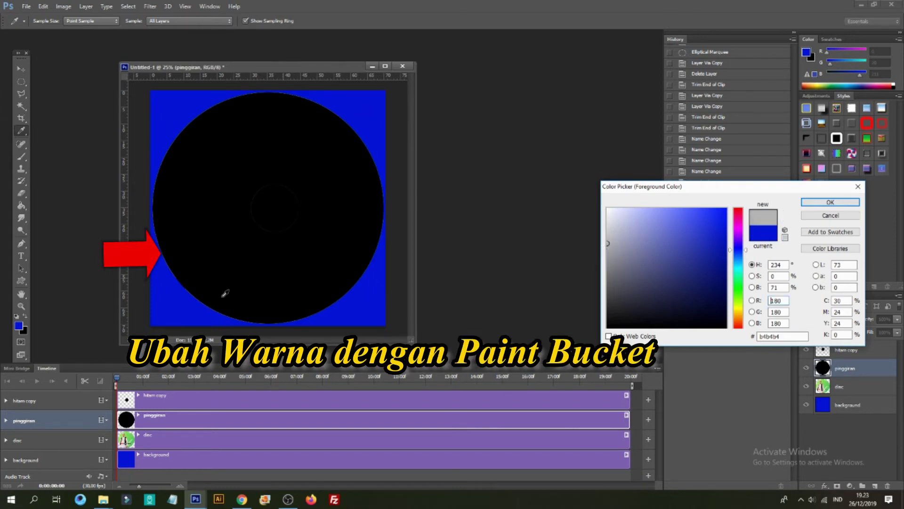
left_click(830, 202)
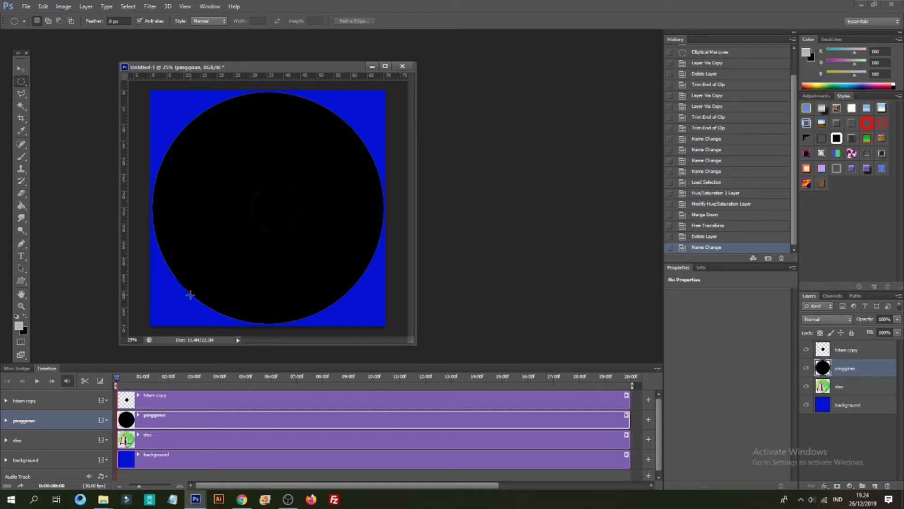
key("g")
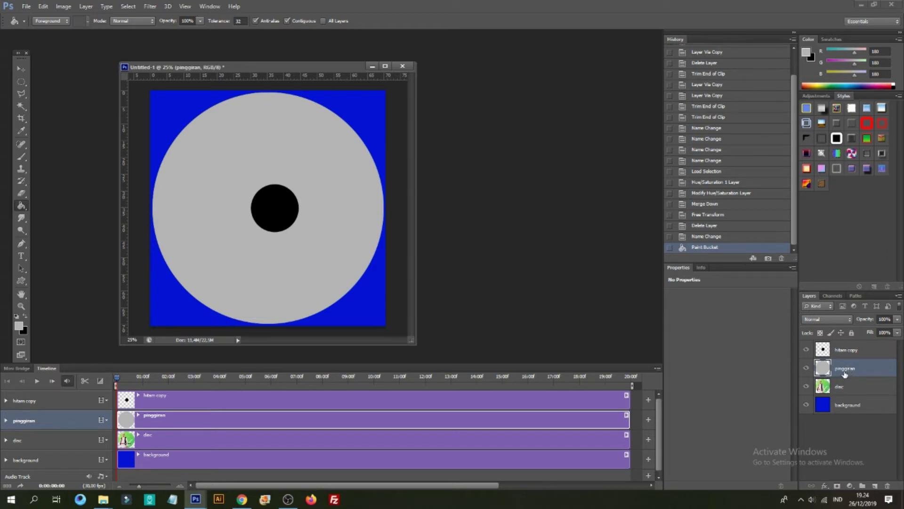
Scale the gray pinggiran circle proportionally around its center to about 27% of its size
key("alt+e")
key("a")
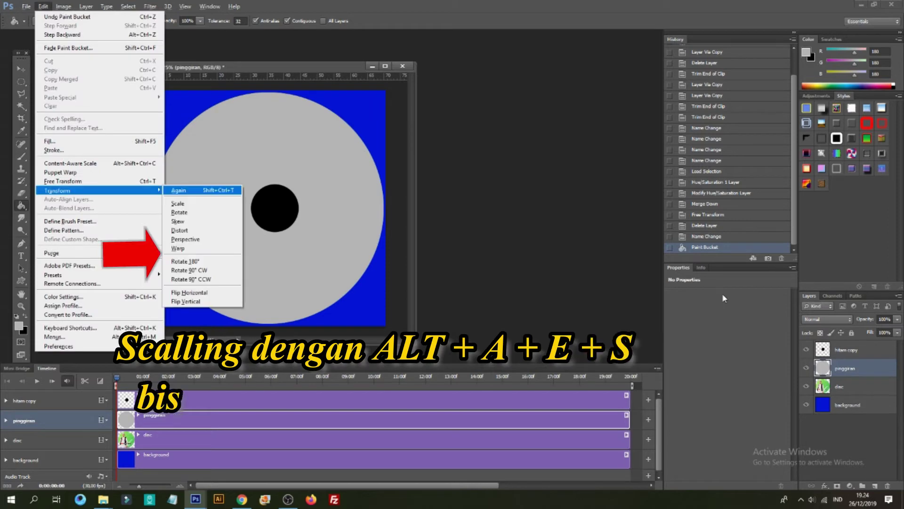
key("s")
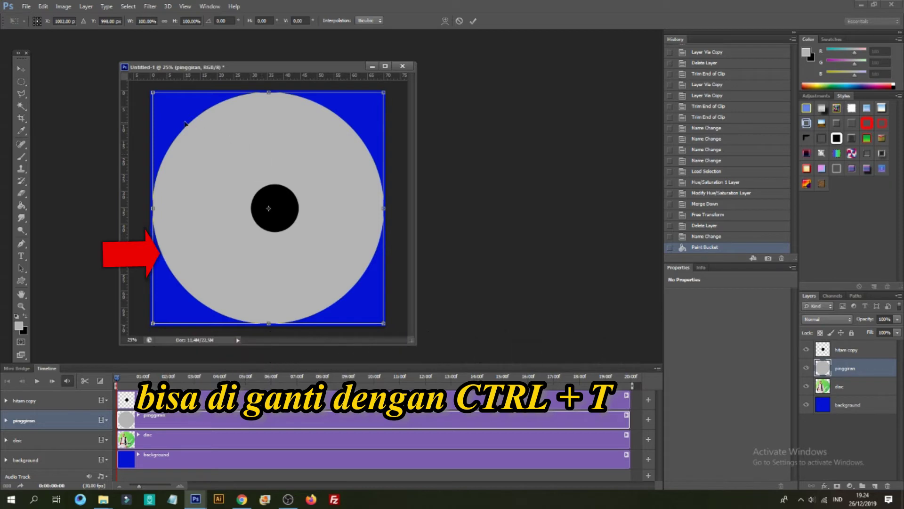
left_click_drag(158, 93, 303, 279)
left_click_drag(345, 310, 270, 227)
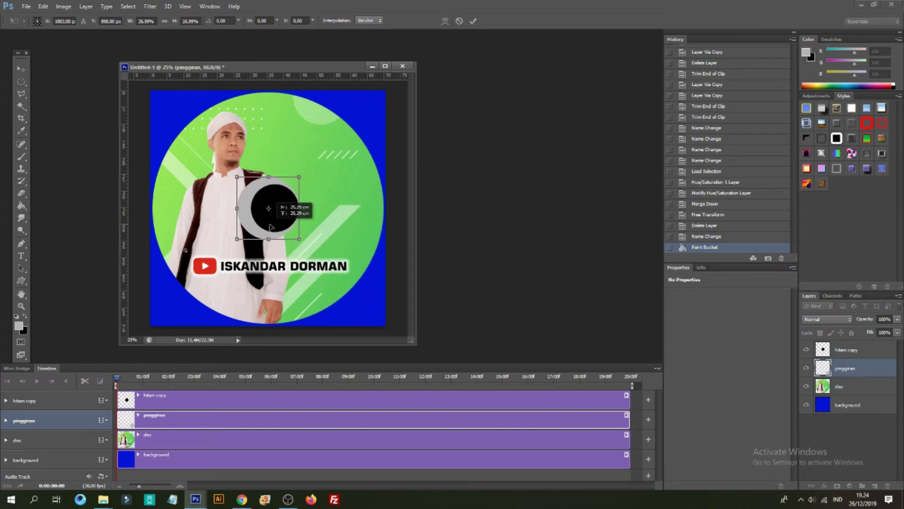
left_click_drag(270, 227, 270, 227)
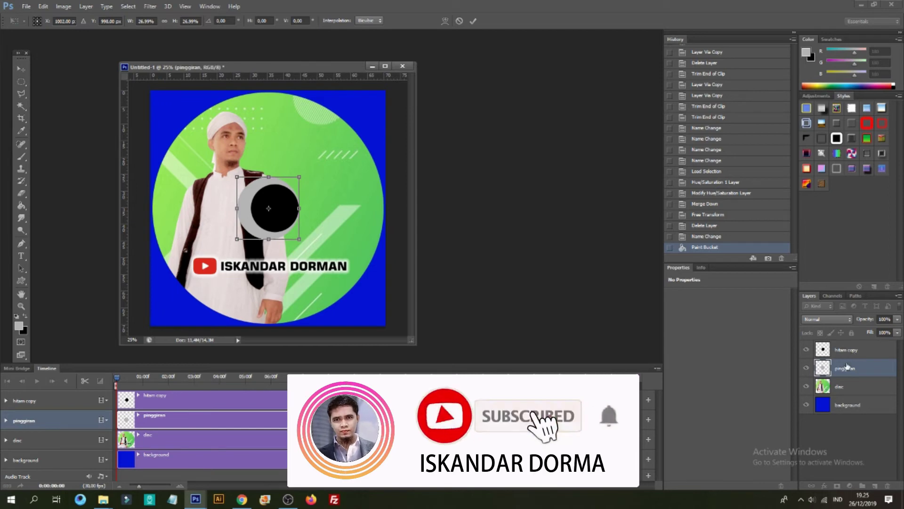
key("Return")
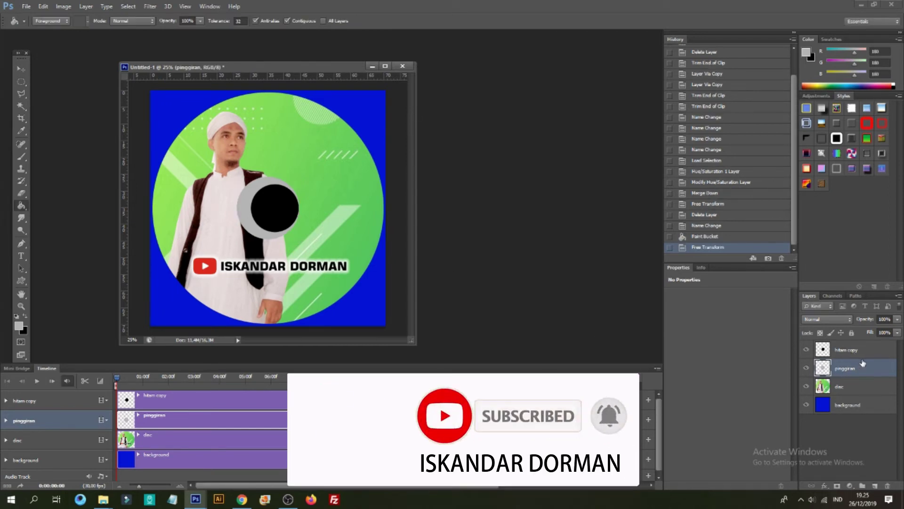
Move the black hitam copy circle so it sits centered on the gray pinggiran circle
left_click(848, 349)
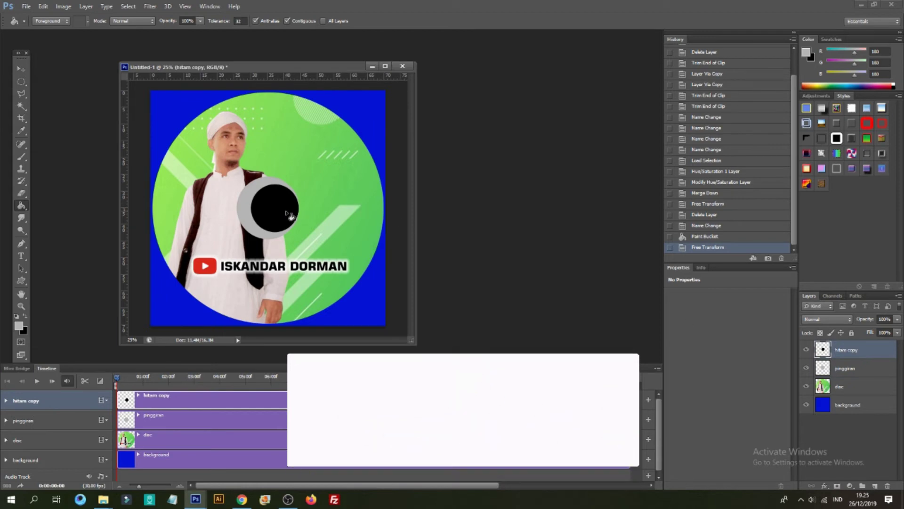
left_click(21, 69)
left_click_drag(353, 231, 344, 230)
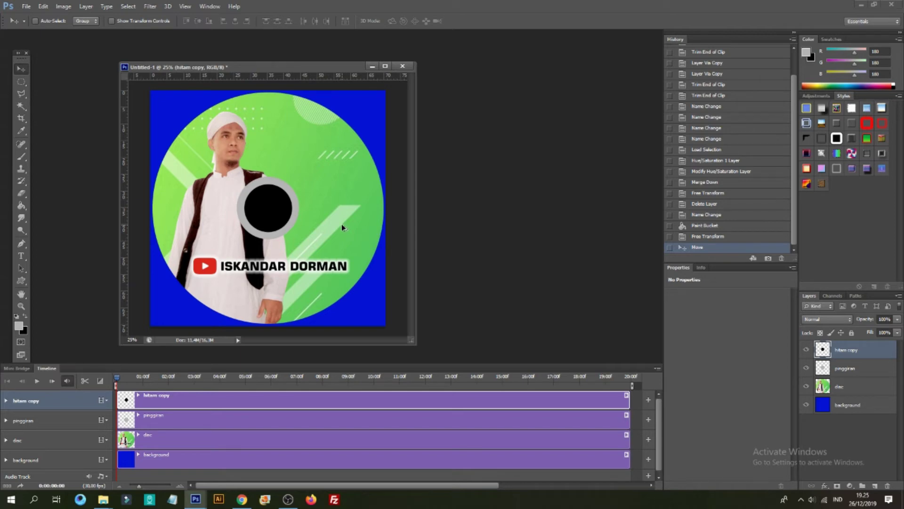
key("alt+e")
key("a")
key("s")
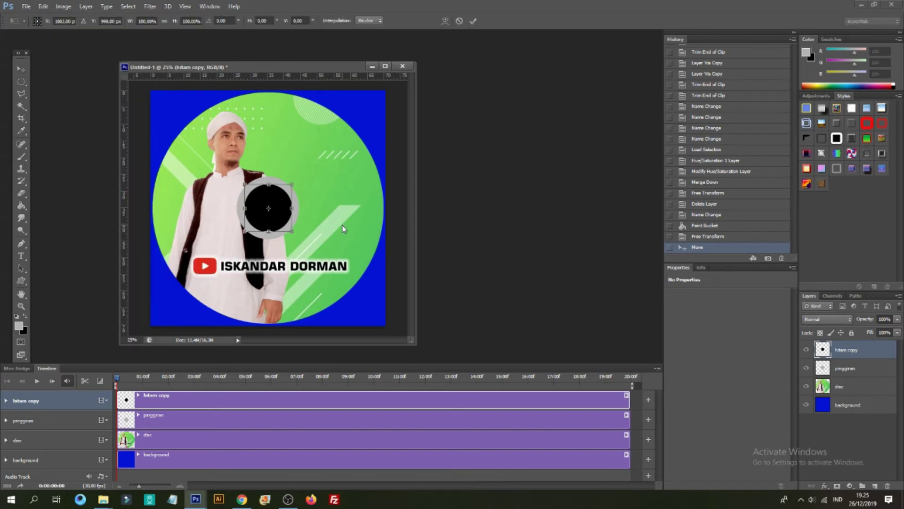
key("Return")
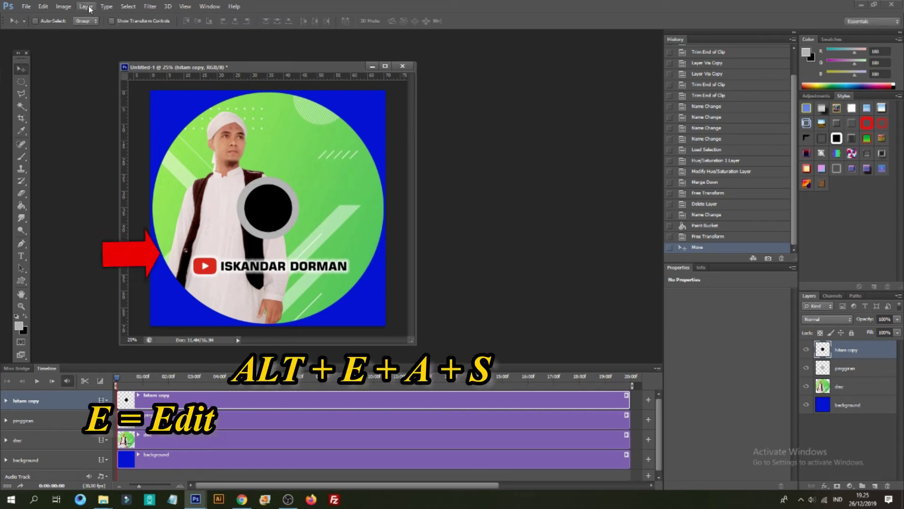
Scale the black hitam copy circle proportionally around its center to about 78%
left_click(42, 6)
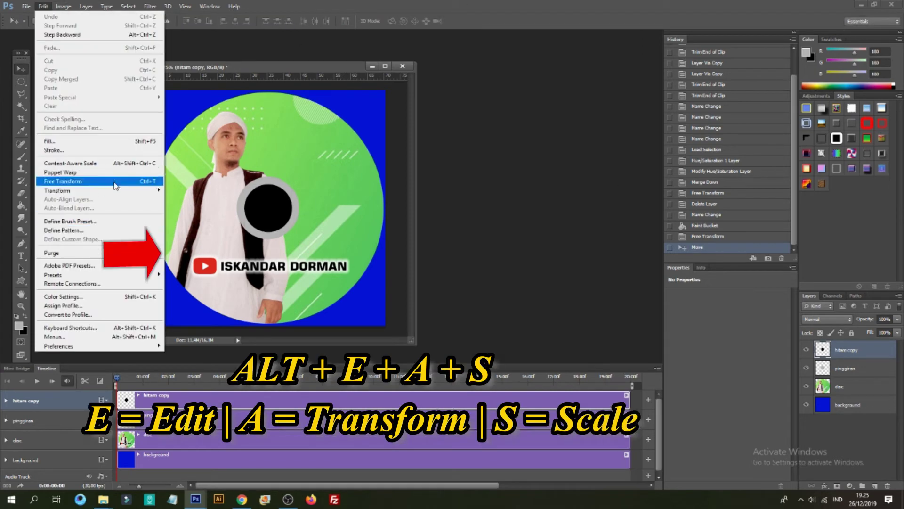
mouse_move(116, 191)
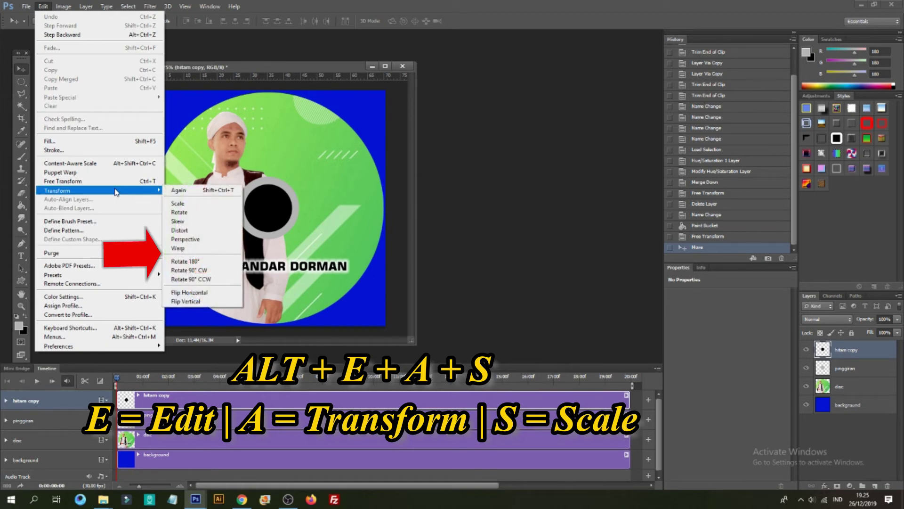
left_click(200, 205)
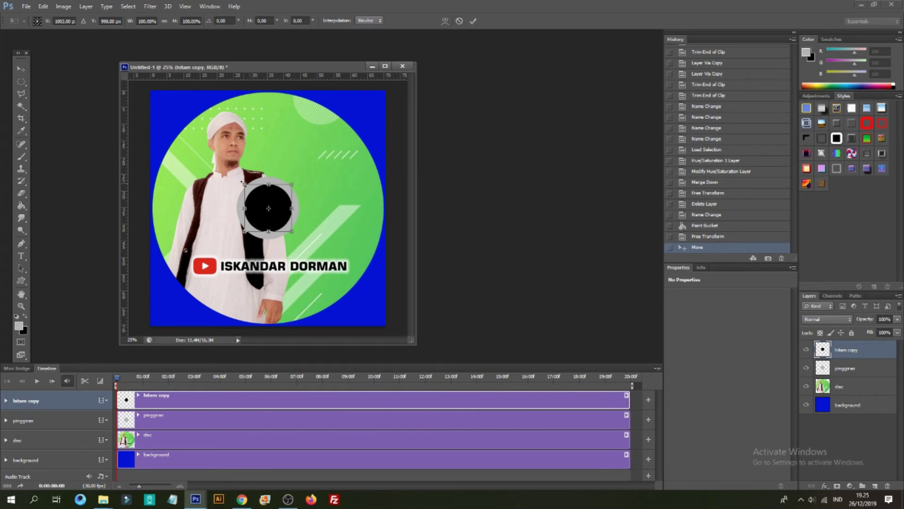
left_click_drag(243, 182, 273, 210)
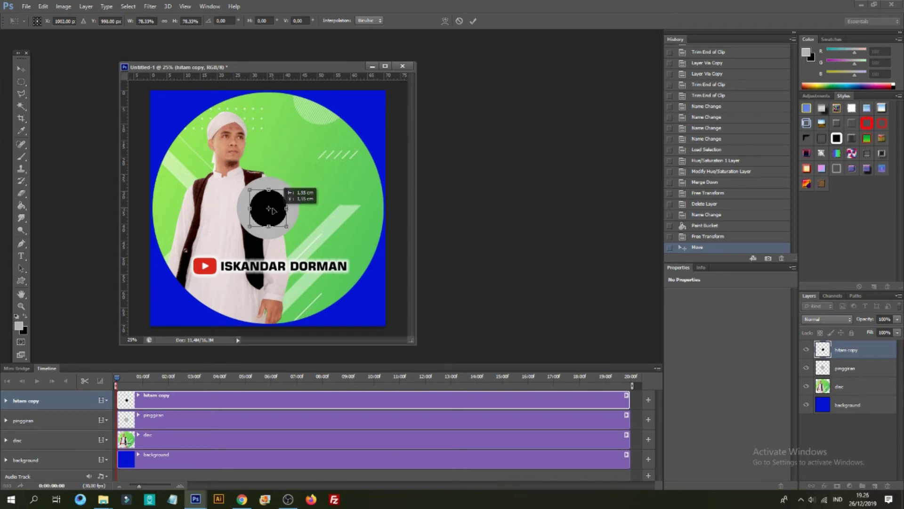
left_click_drag(272, 209, 272, 209)
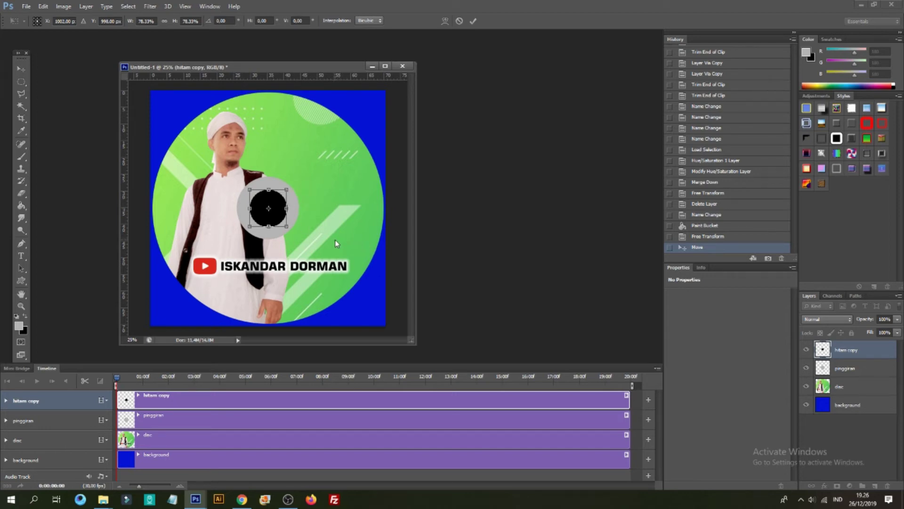
key("Return")
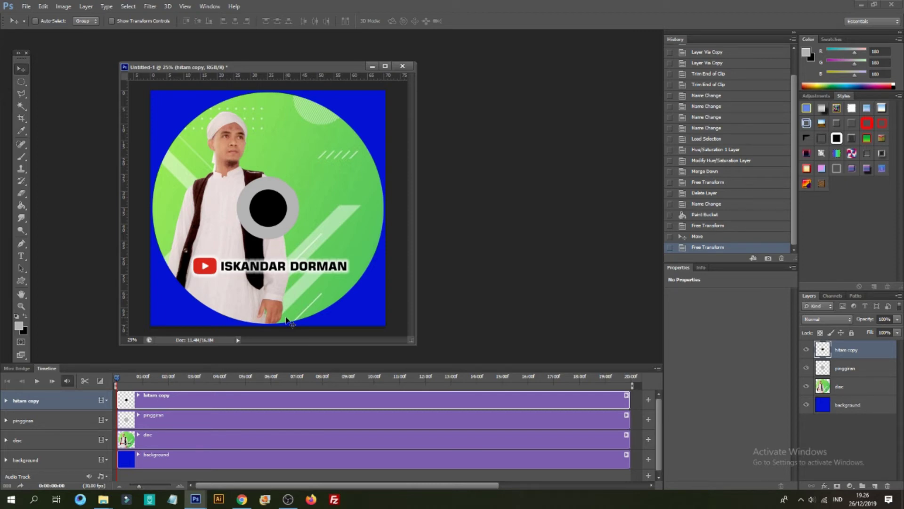
Transform the black hitam copy circle once more to make it slightly smaller around its center
left_click(850, 406)
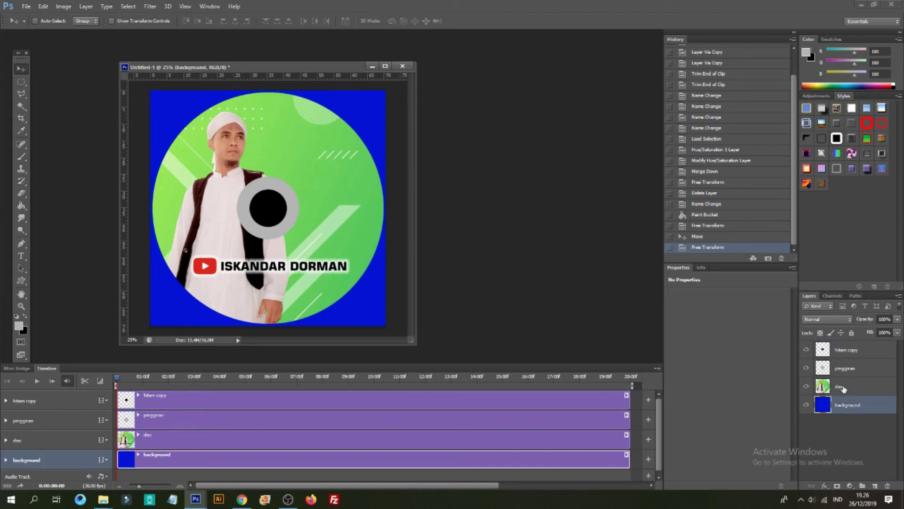
left_click(847, 387)
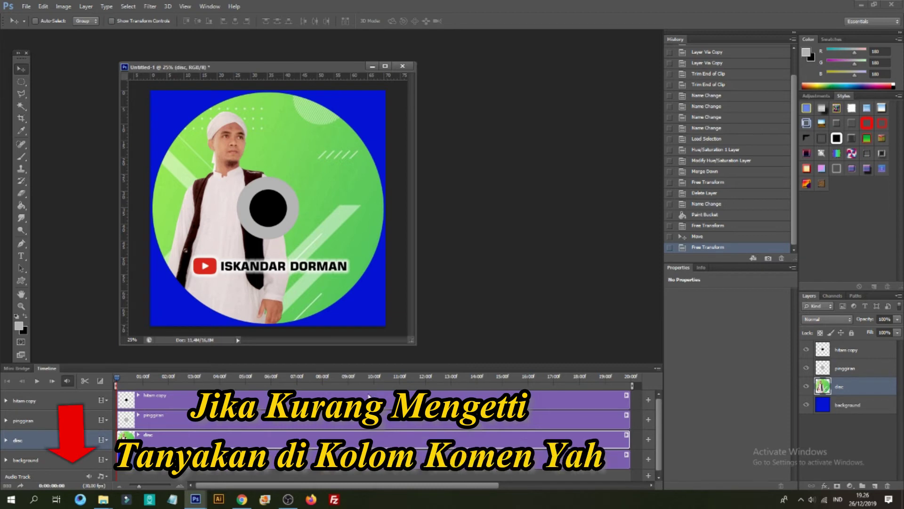
left_click(853, 352)
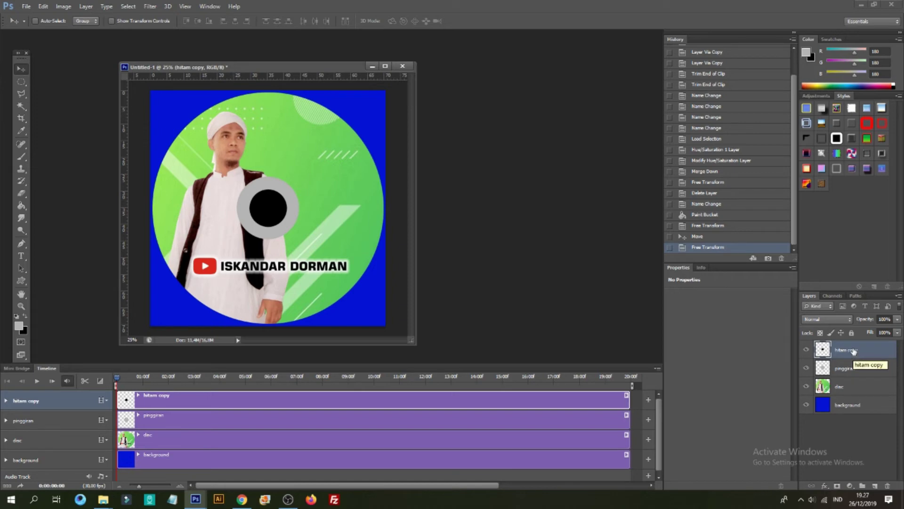
key("ctrl+shift+t")
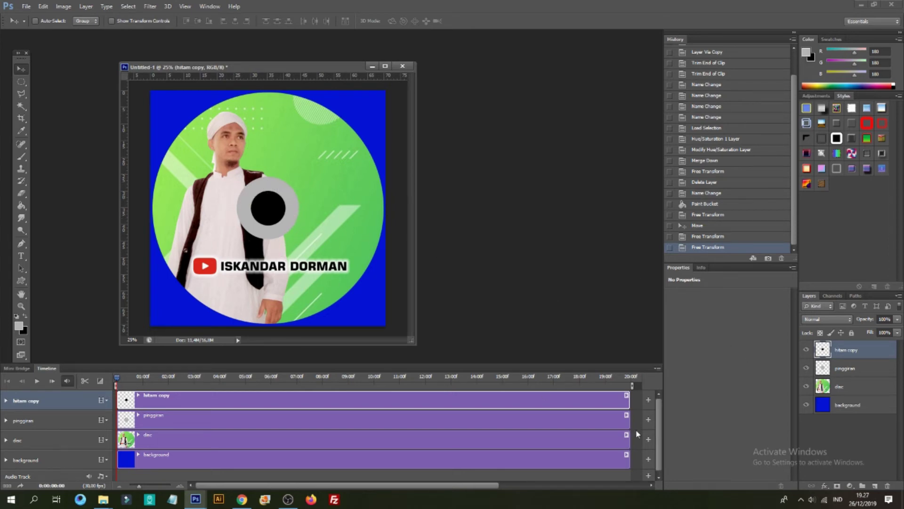
Duplicate the gray pinggiran layer and extend the copy's timeline clip to the 20-second end
left_click(857, 372)
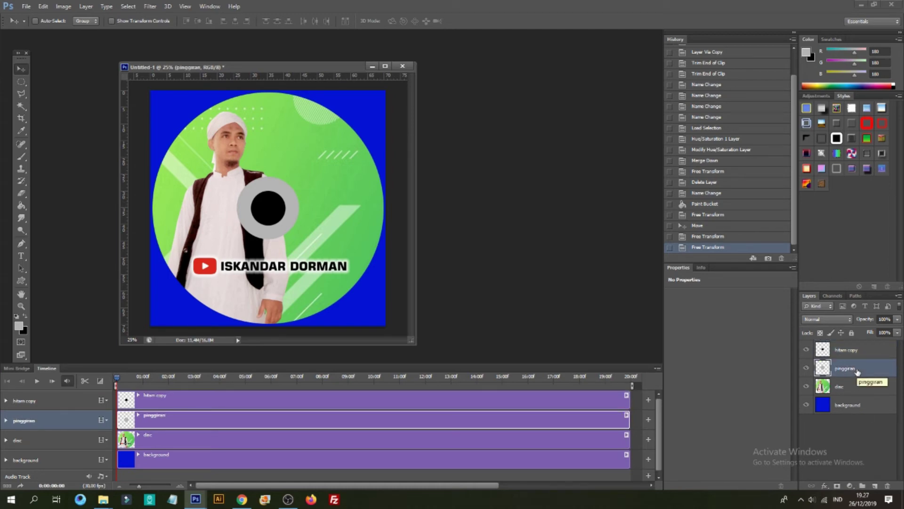
key("ctrl+j")
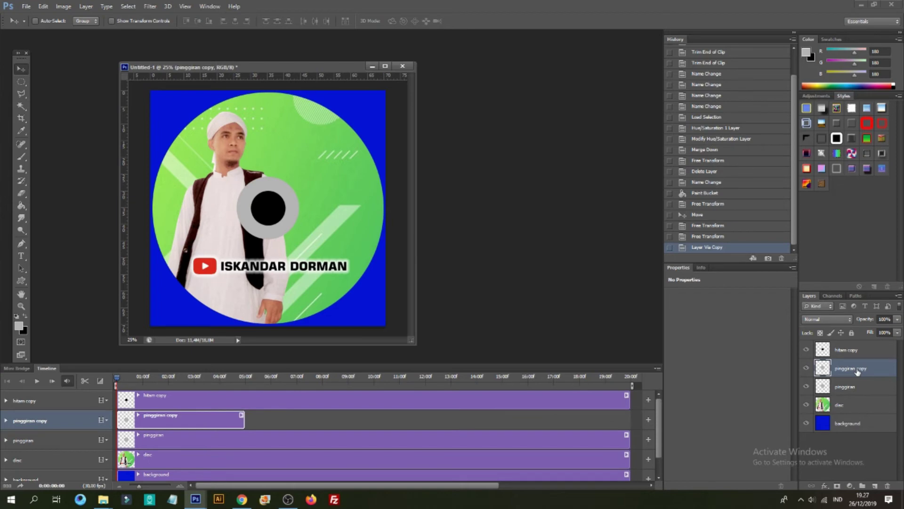
left_click_drag(243, 419, 629, 419)
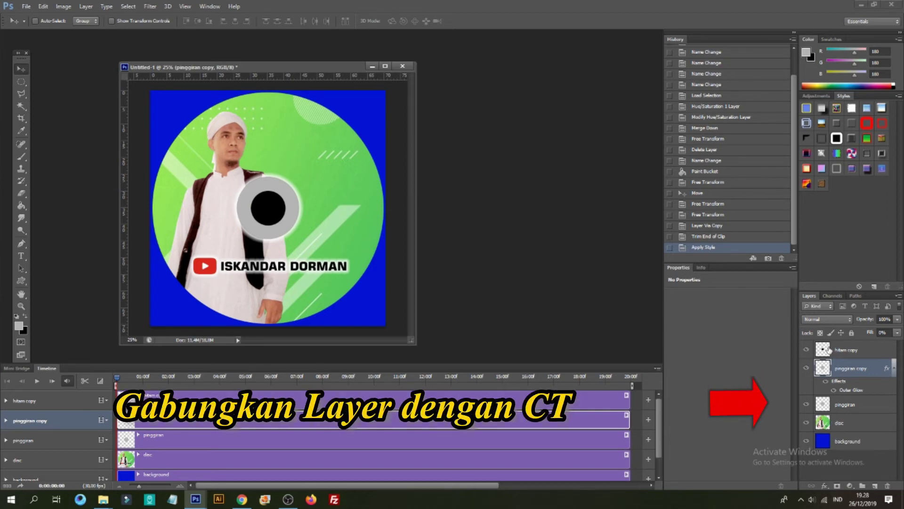
Merge the disc, pinggiran, pinggiran copy and hitam copy layers into a single disc layer, leaving out the background
left_click(849, 427)
left_click(849, 405, "ctrl")
left_click(848, 368, "ctrl")
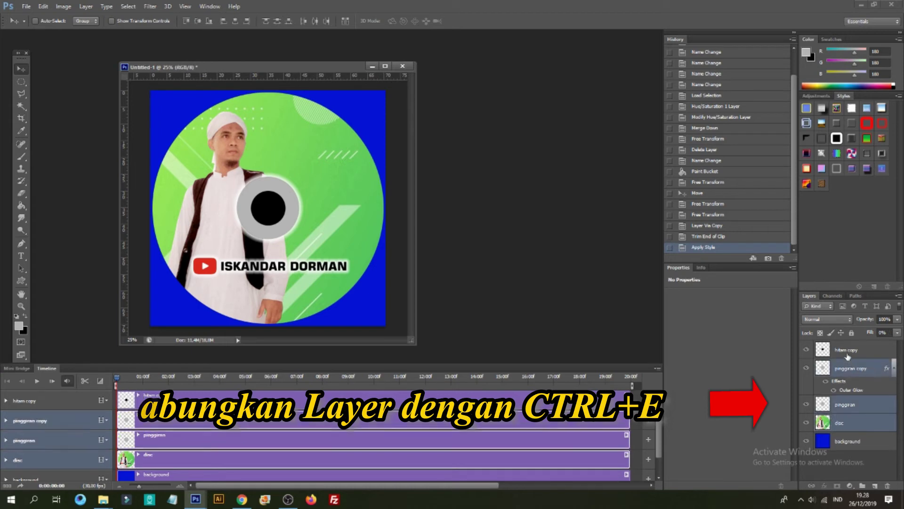
left_click(846, 351, "ctrl")
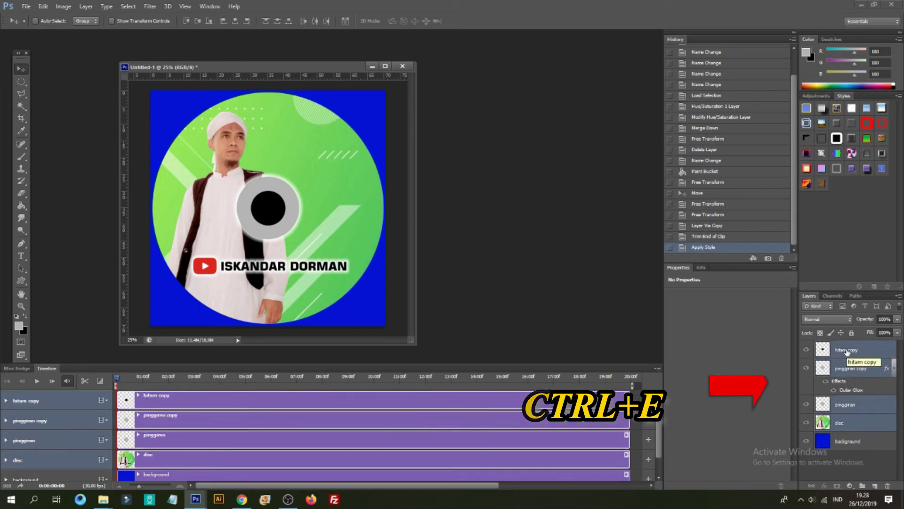
key("ctrl+e")
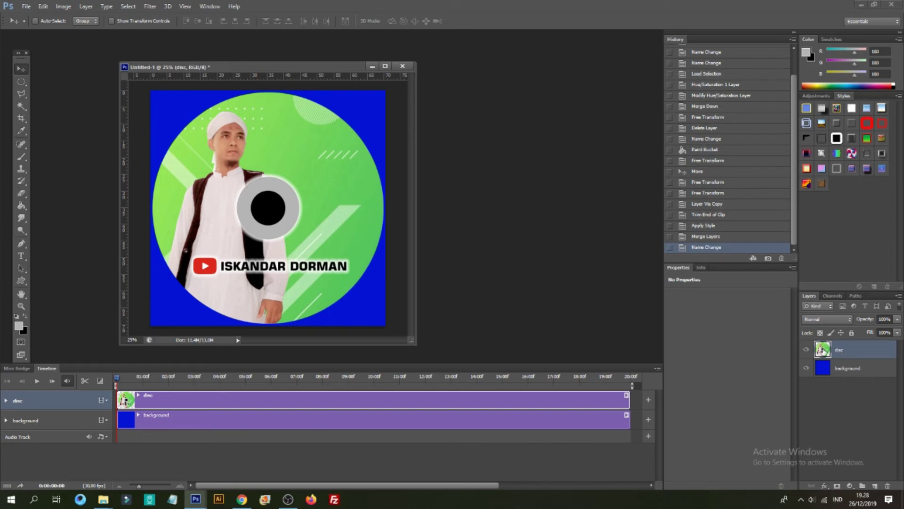
Convert the merged disc layer to a Smart Object and enable Transform keyframe animation for it at the start of the timeline
right_click(867, 348)
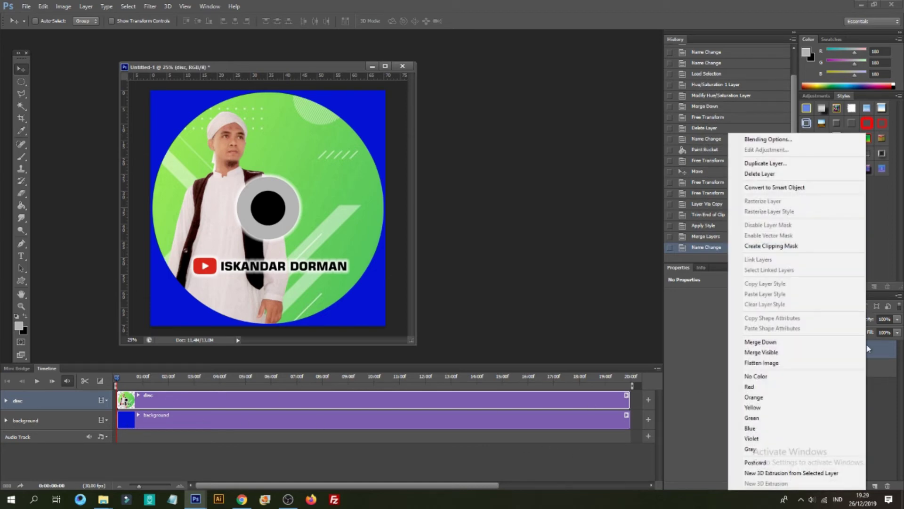
left_click(805, 188)
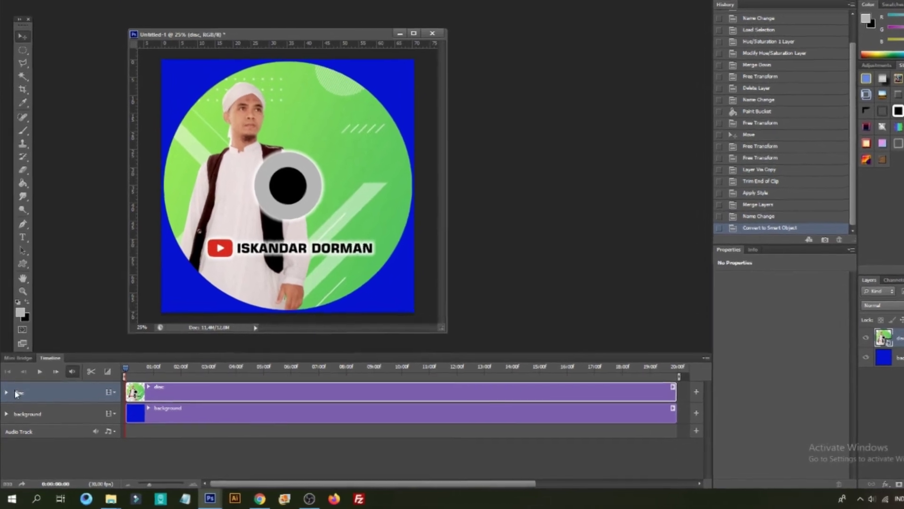
left_click(7, 380)
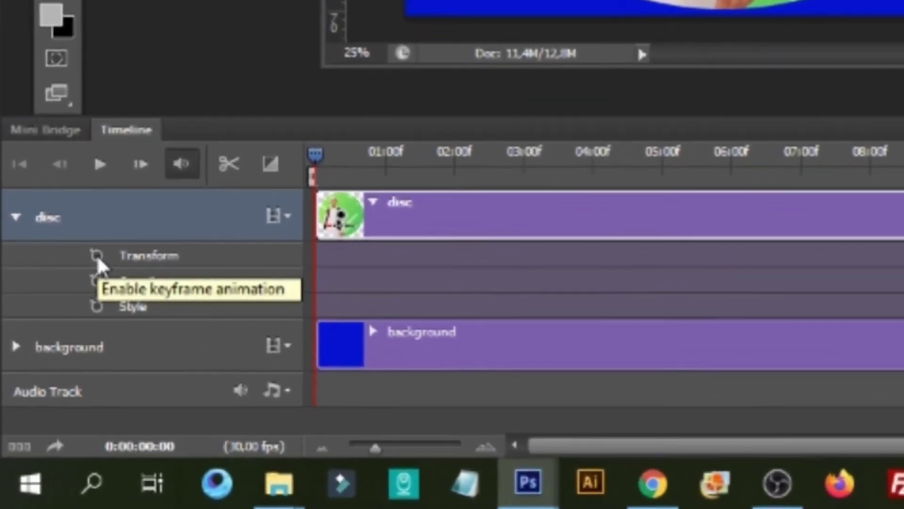
left_click(72, 321)
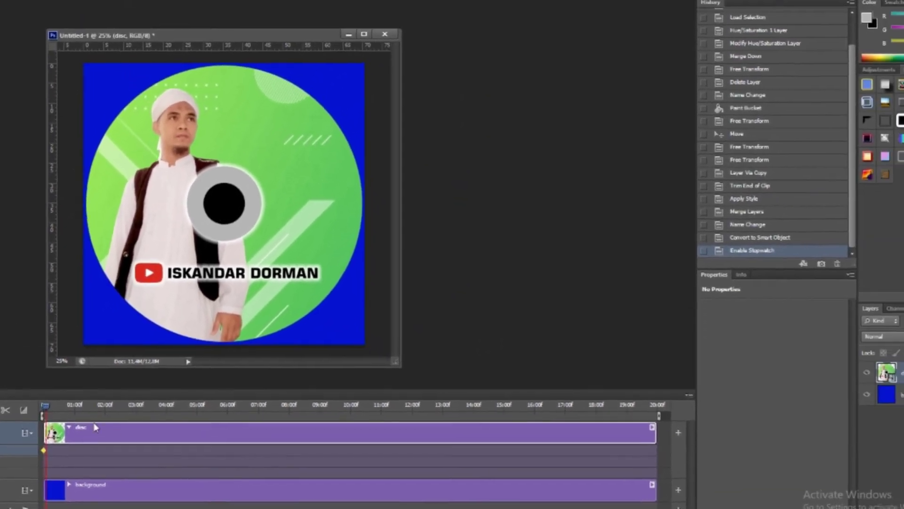
Set the playhead to 0:00:04:29 and rotate the disc layer about 90 degrees clockwise to add a Transform keyframe
left_click_drag(85, 374, 238, 393)
left_click_drag(158, 435, 174, 440)
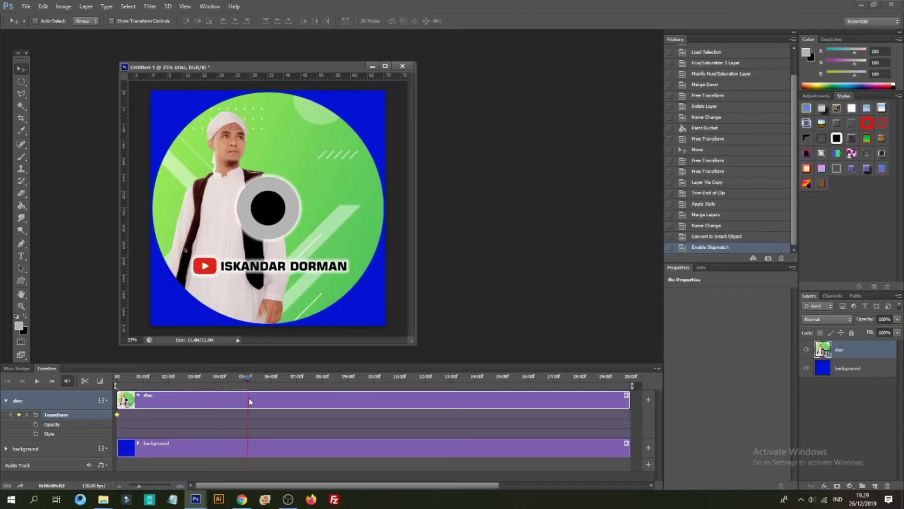
left_click_drag(247, 400, 245, 403)
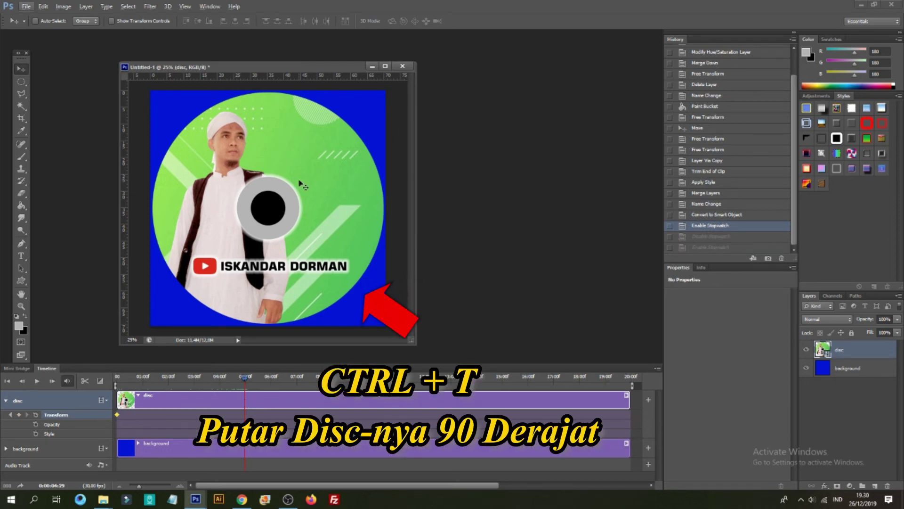
key("ctrl+t")
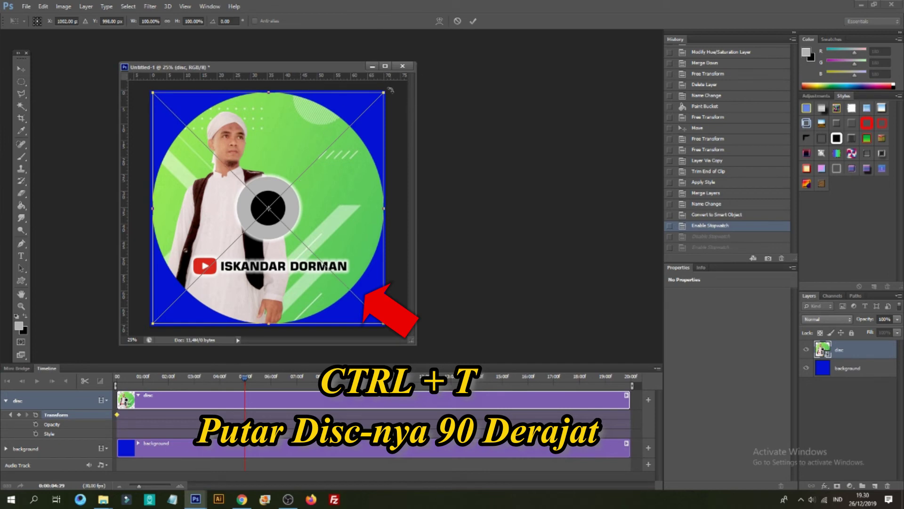
left_click_drag(390, 89, 384, 293)
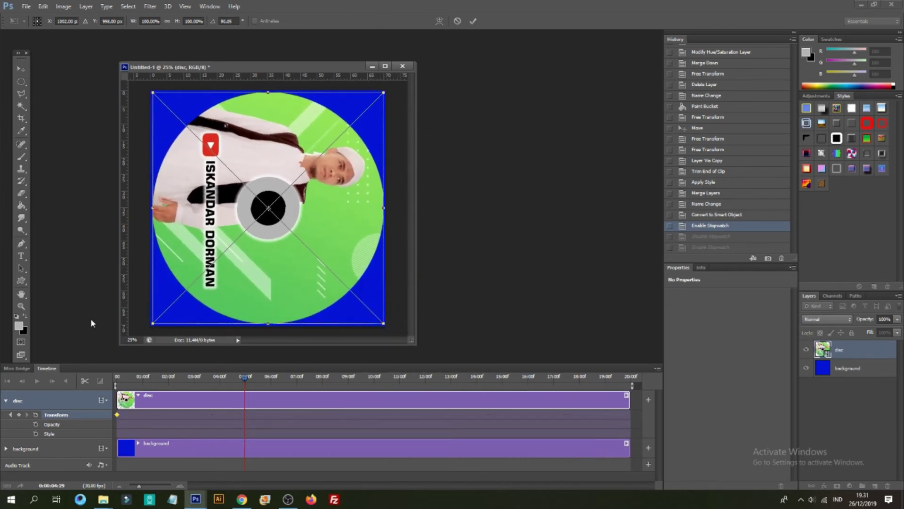
key("Return")
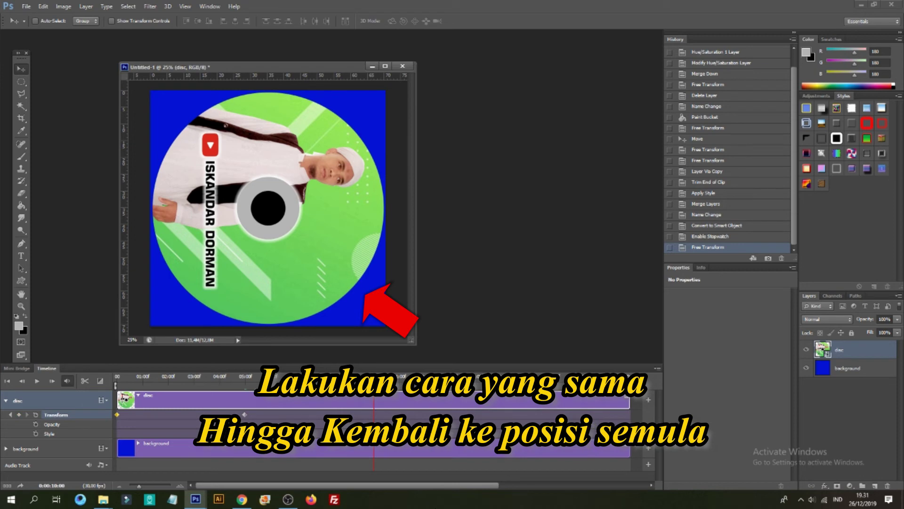
Rotate the disc layer about 90 degrees further clockwise at 0:00:10:00 so it is upside down, adding a Transform keyframe
key("ctrl+t")
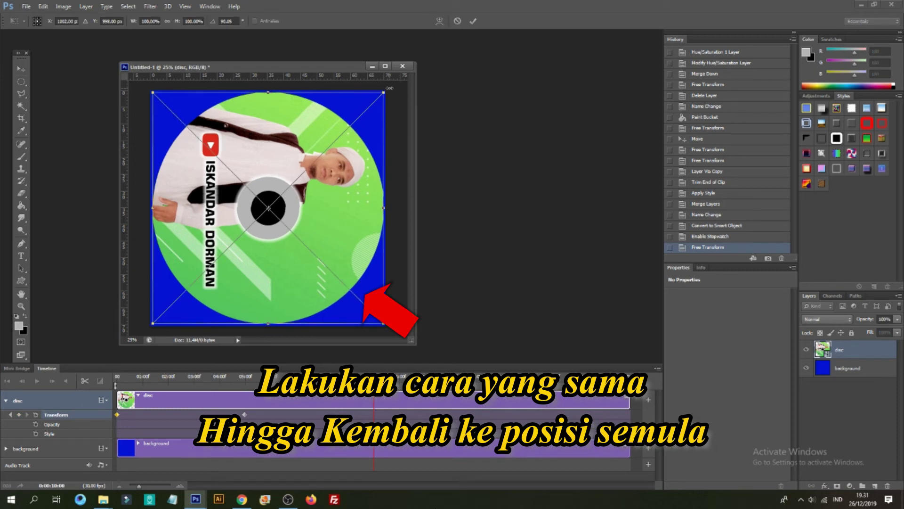
left_click_drag(393, 104, 374, 333)
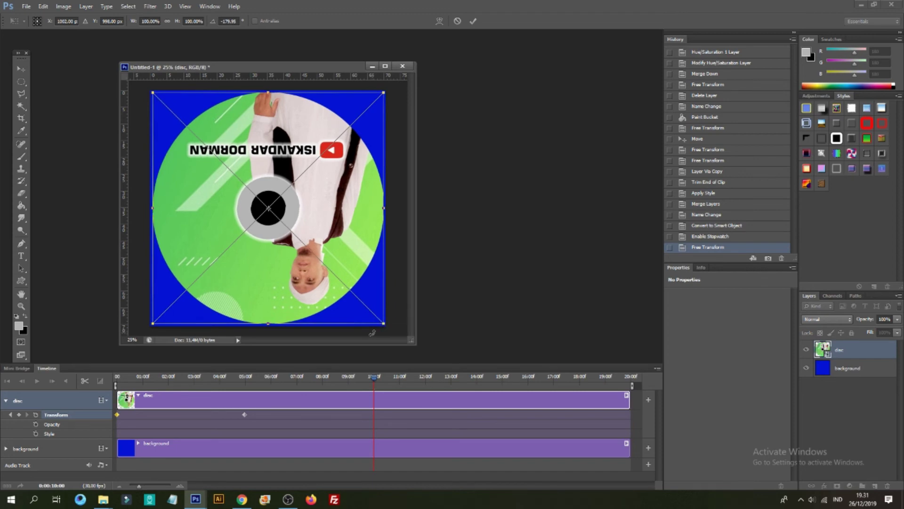
key("Return")
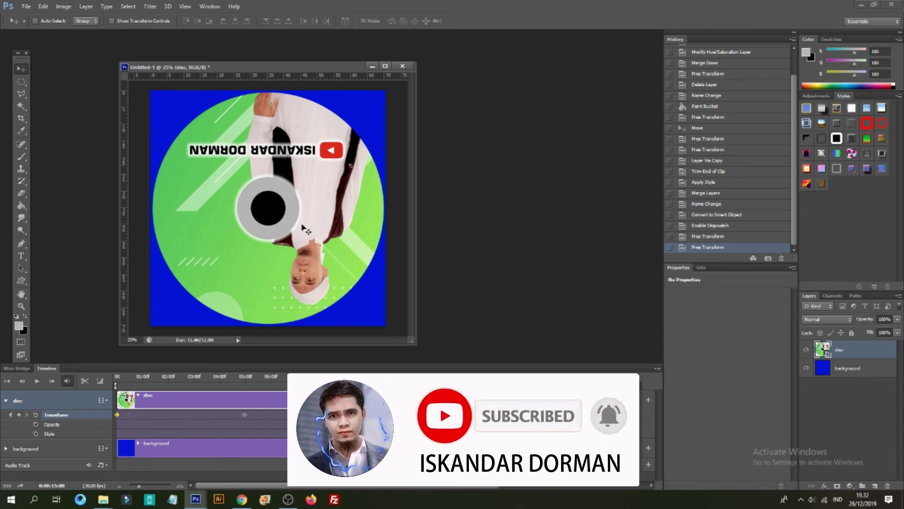
Add a Transform keyframe at 0:00:15:00 by rotating the upside-down disc layer another 90 degrees or so clockwise
key("ctrl+t")
left_click_drag(410, 139, 406, 356)
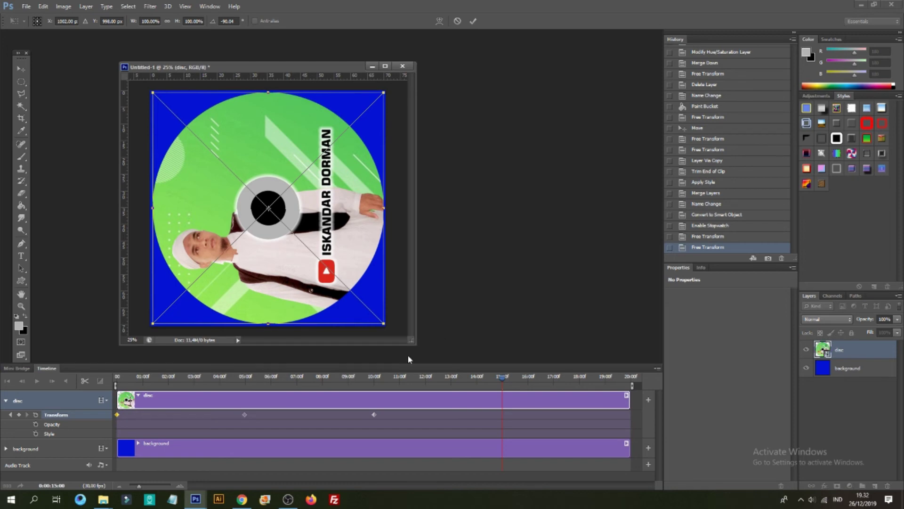
key("Return")
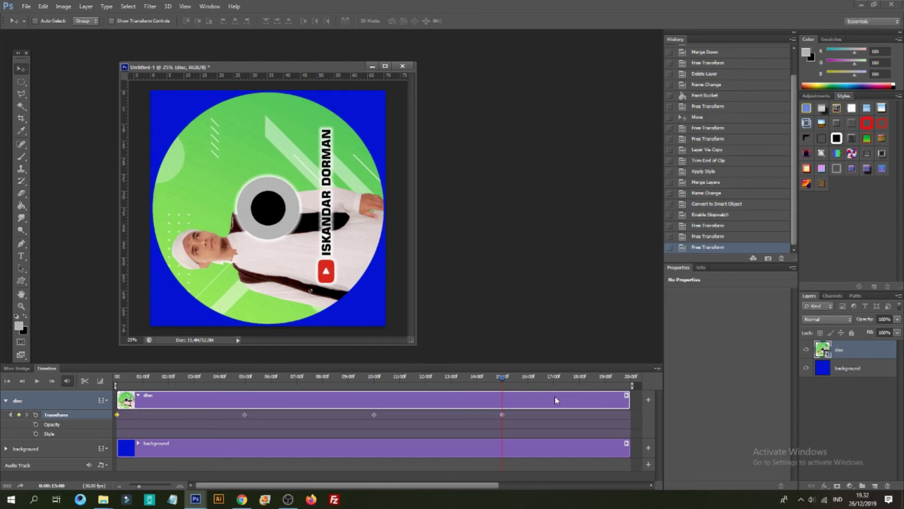
Move the playhead to 0:00:19:29 and rotate the disc layer about 90 degrees clockwise back to upright, adding the final Transform keyframe
left_click_drag(502, 377, 657, 396)
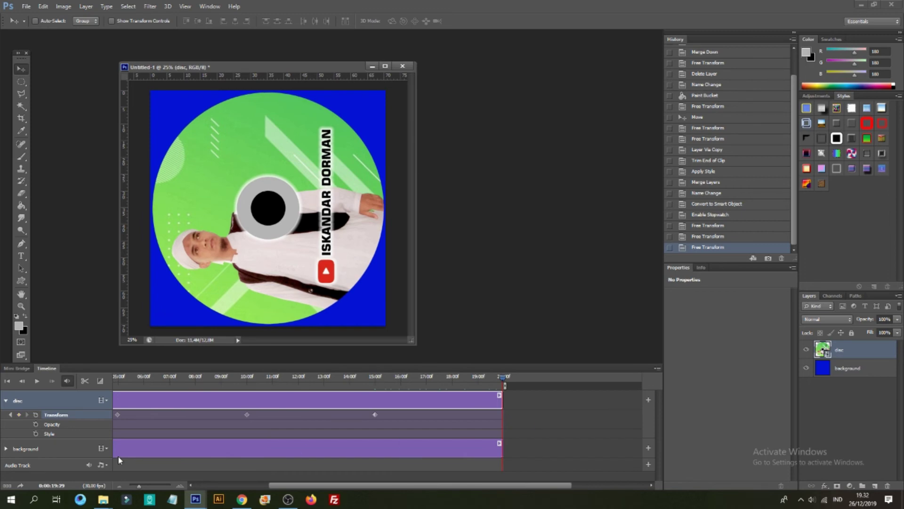
key("ctrl+t")
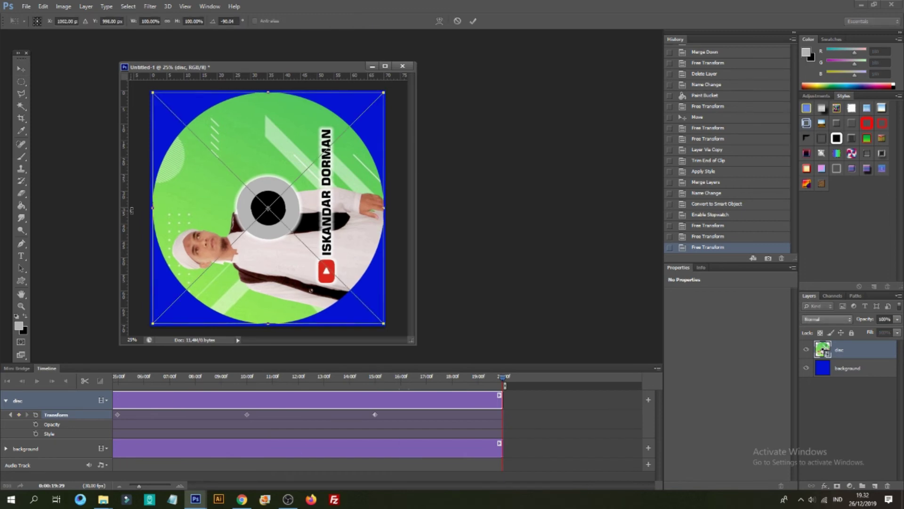
left_click_drag(392, 89, 383, 330)
key("Return")
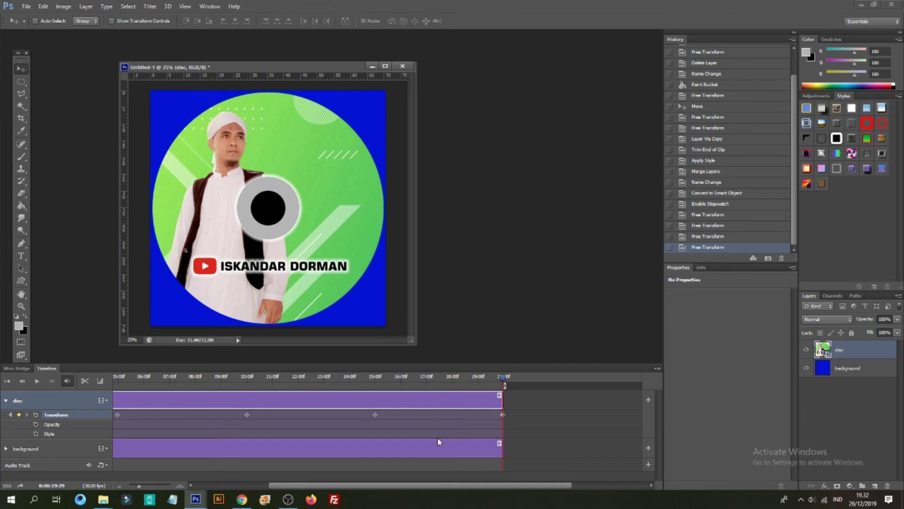
left_click_drag(448, 488, 338, 504)
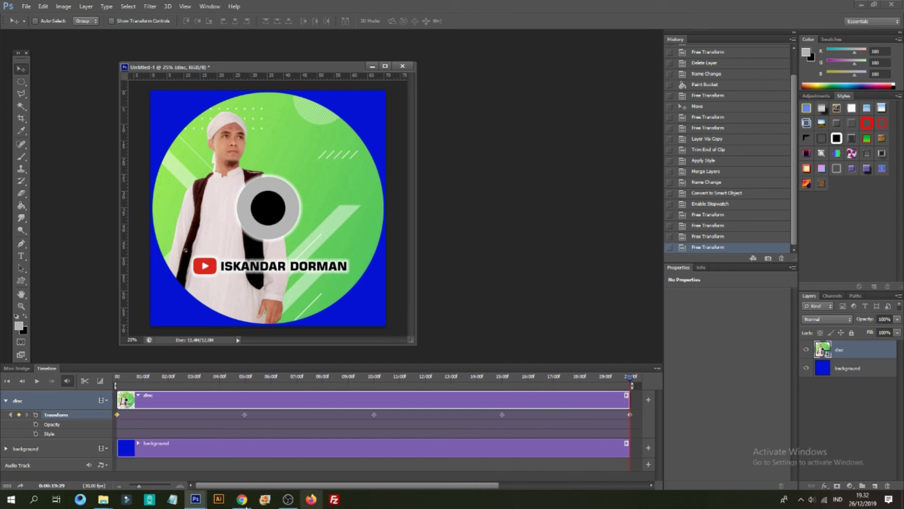